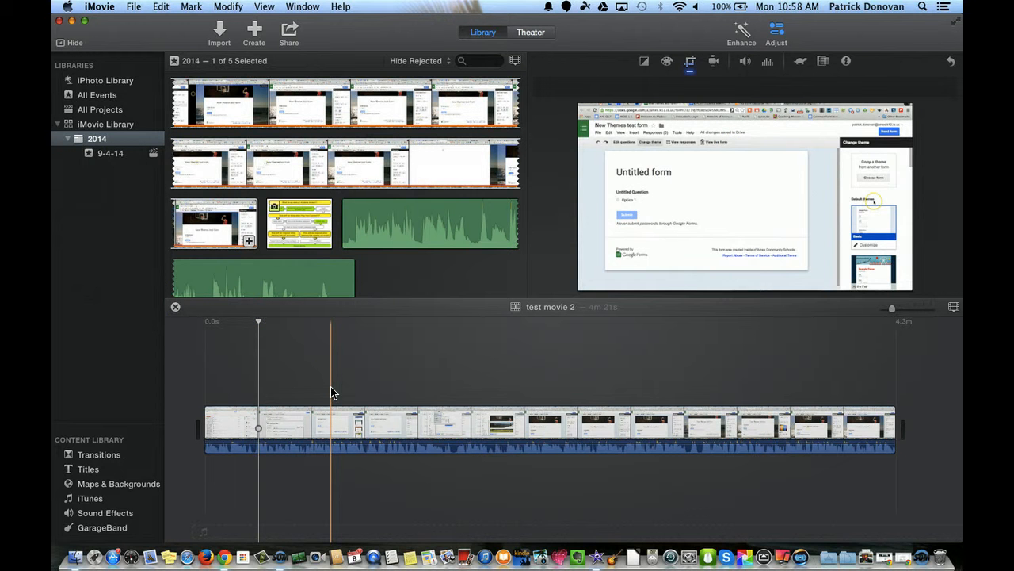
- Create a new movie with No Theme, named test movie 3, in the 9-4-14 event
{"action": "left_click", "coordinate": [310, 154]}
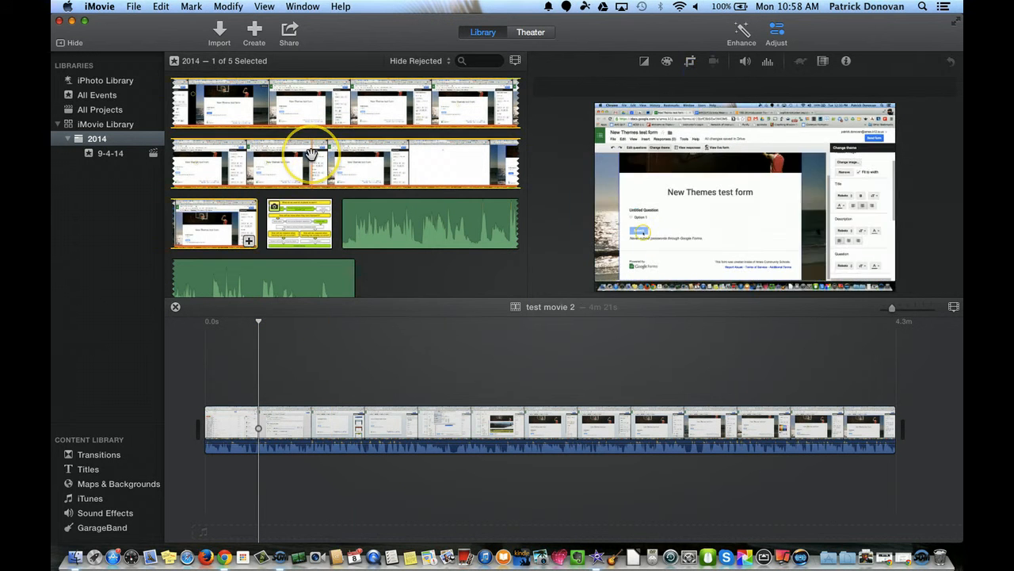
{"action": "left_click", "coordinate": [132, 7]}
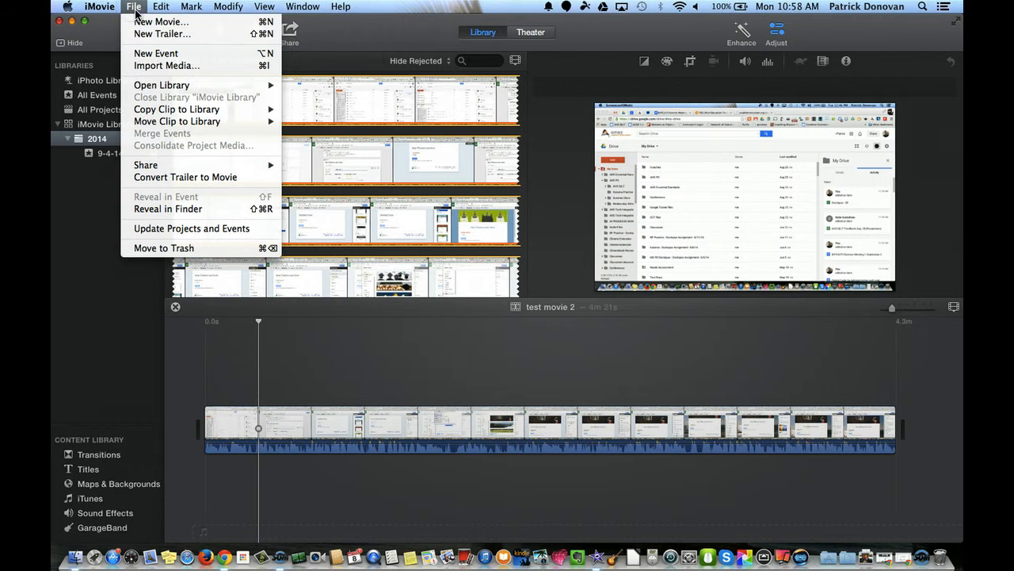
{"action": "left_click", "coordinate": [153, 22]}
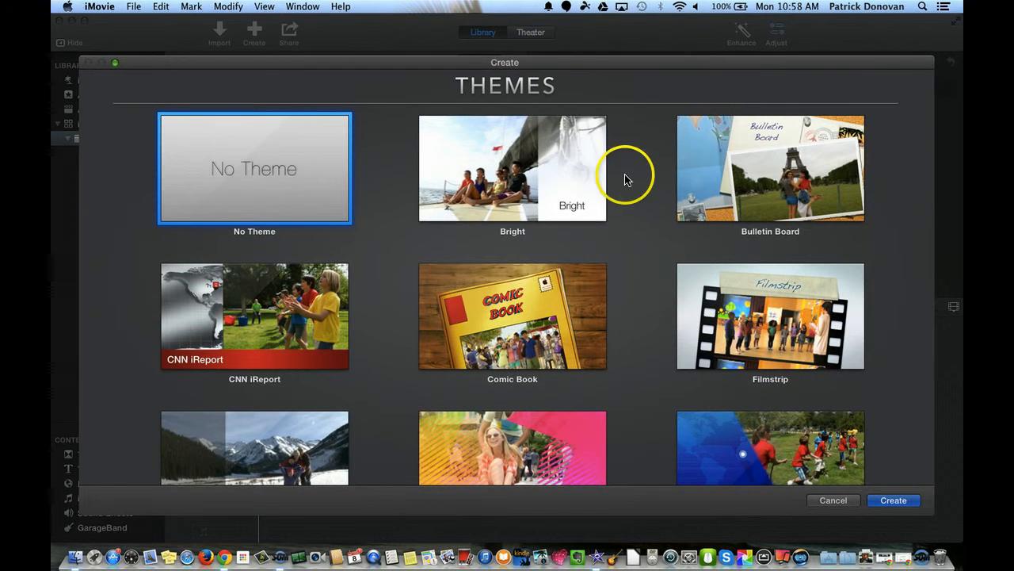
{"action": "scroll", "coordinate": [648, 208], "scroll_direction": "down", "scroll_amount": 3}
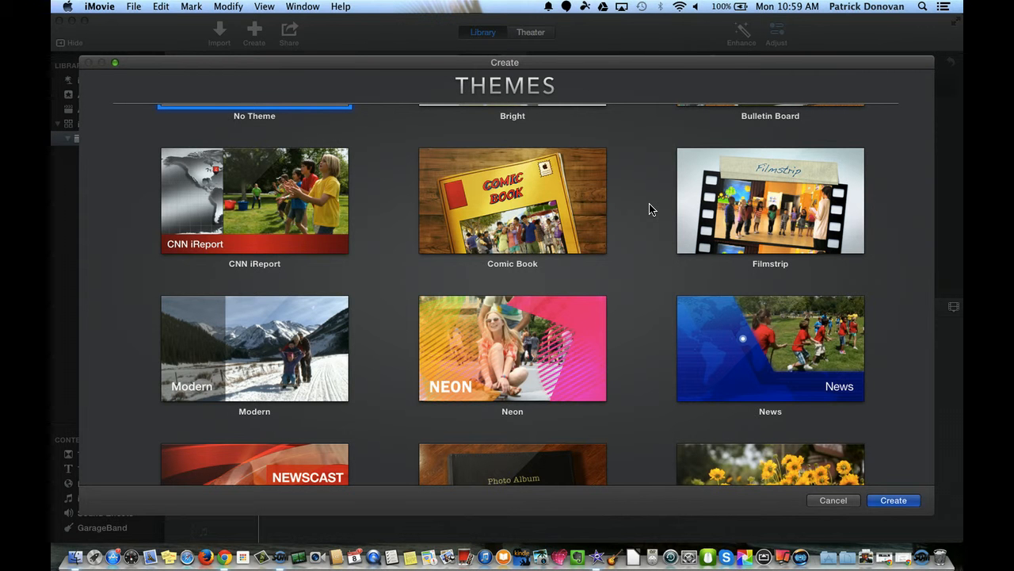
{"action": "scroll", "coordinate": [668, 356], "scroll_direction": "down", "scroll_amount": 7}
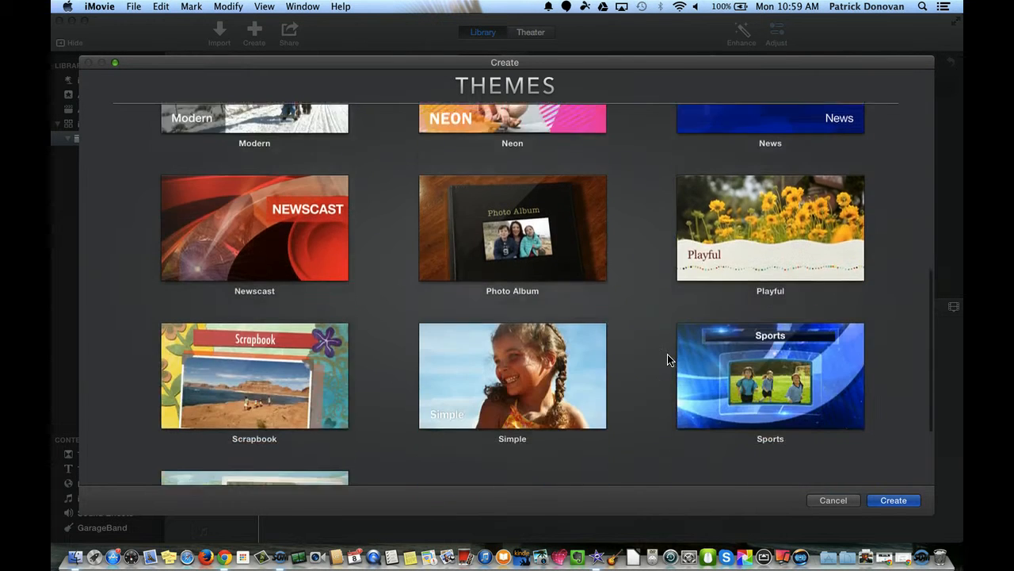
{"action": "scroll", "coordinate": [423, 313], "scroll_direction": "down", "scroll_amount": 3}
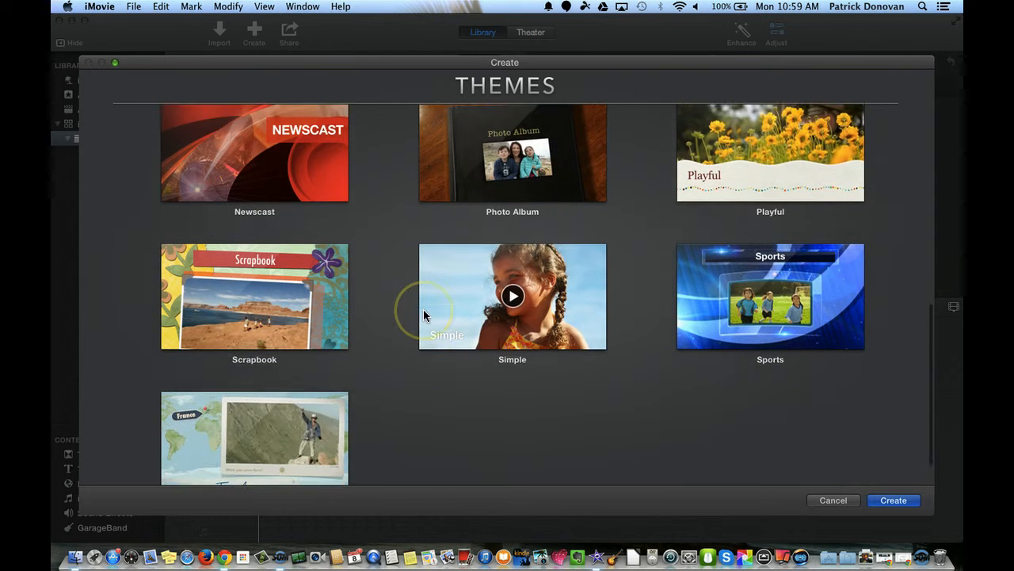
{"action": "scroll", "coordinate": [396, 280], "scroll_direction": "up", "scroll_amount": 3}
{"action": "mouse_move", "coordinate": [256, 200]}
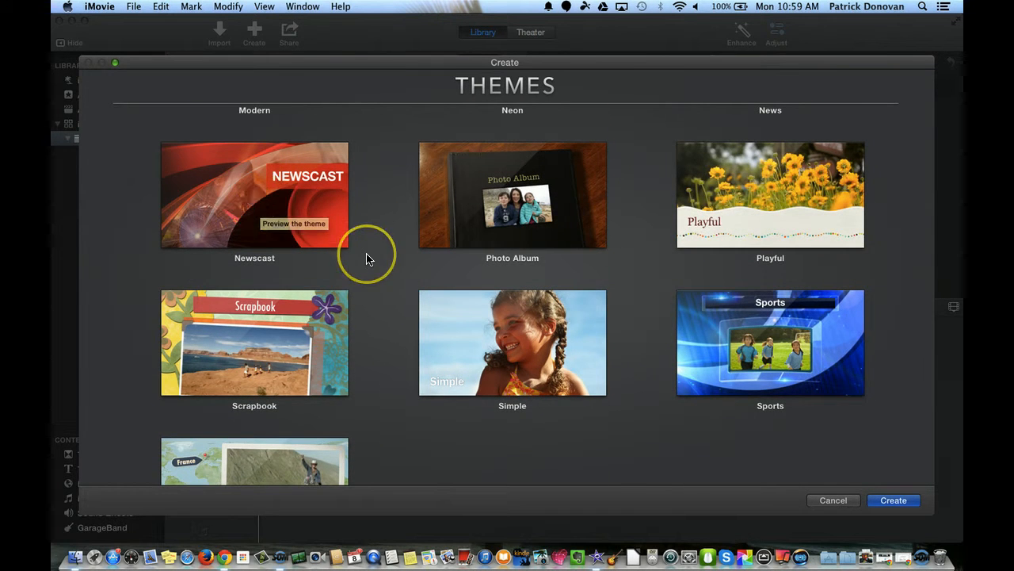
{"action": "scroll", "coordinate": [367, 255], "scroll_direction": "up", "scroll_amount": 15}
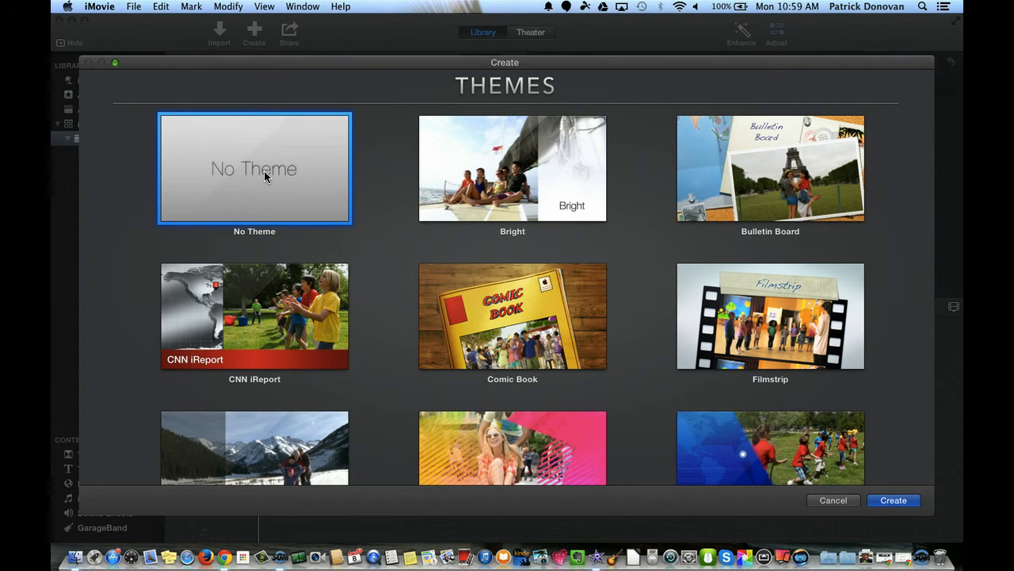
{"action": "double_click", "coordinate": [264, 171]}
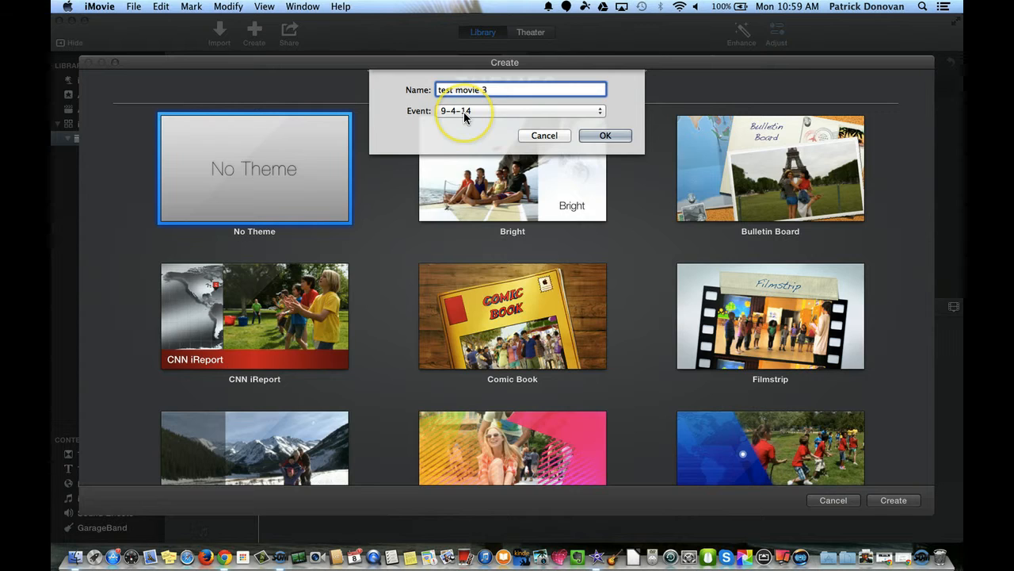
{"action": "key", "text": "Return"}
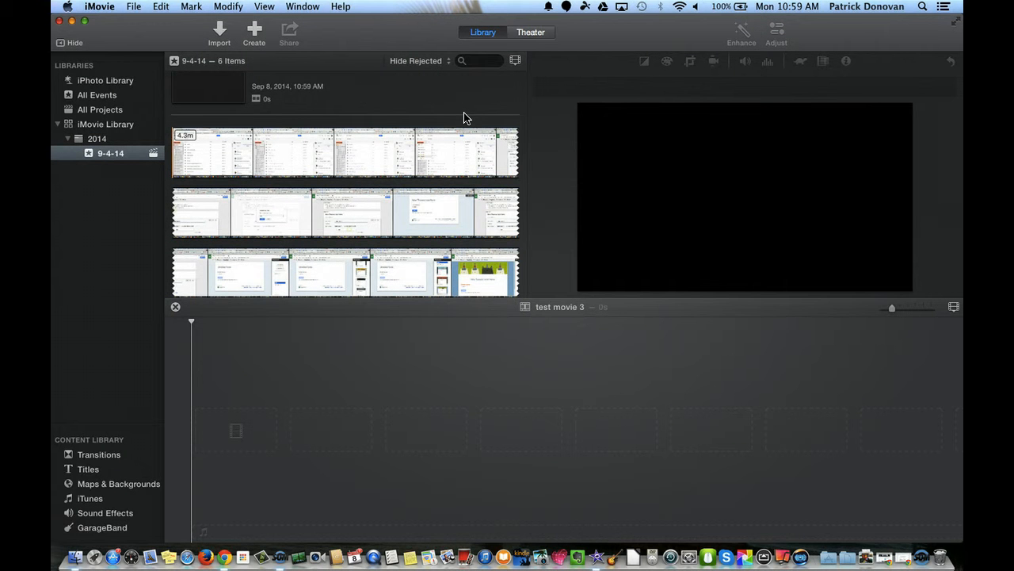
- Add the entire 4.3-minute screen recording clip from the 9-4-14 event to the start of the empty timeline
{"action": "left_click", "coordinate": [407, 355]}
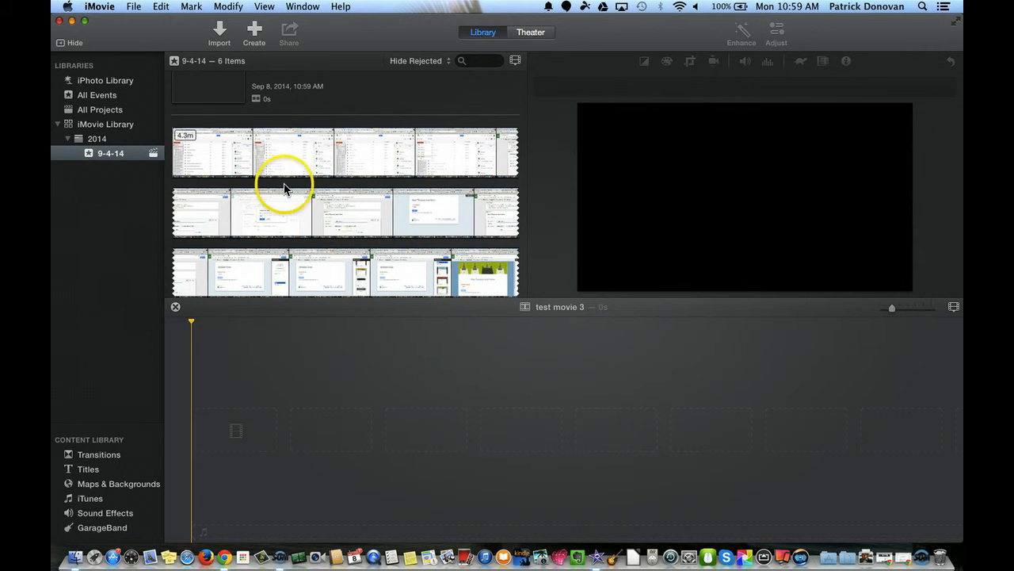
{"action": "scroll", "coordinate": [283, 186], "scroll_direction": "down", "scroll_amount": 5}
{"action": "scroll", "coordinate": [284, 183], "scroll_direction": "up", "scroll_amount": 5}
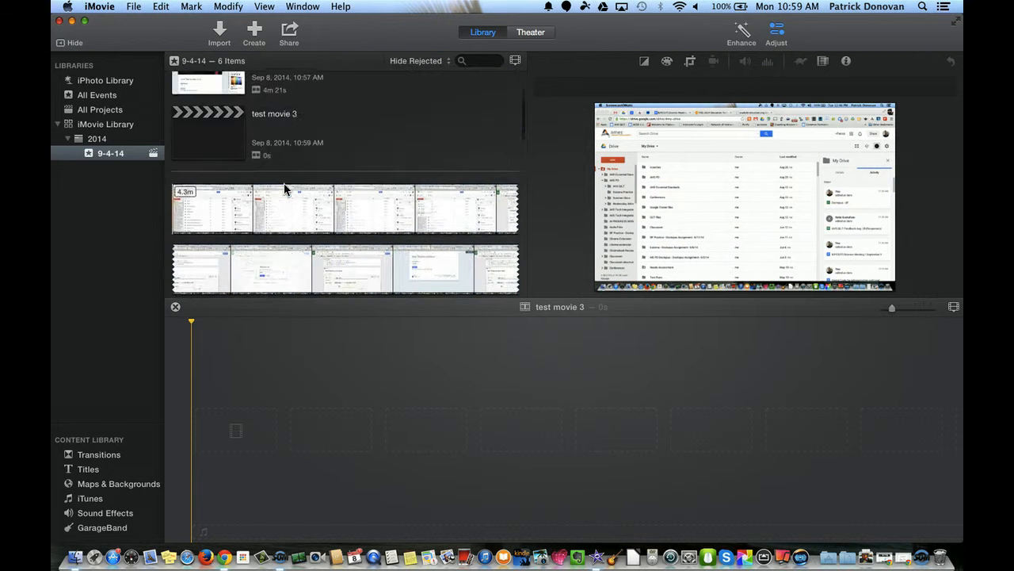
{"action": "left_click", "coordinate": [275, 238]}
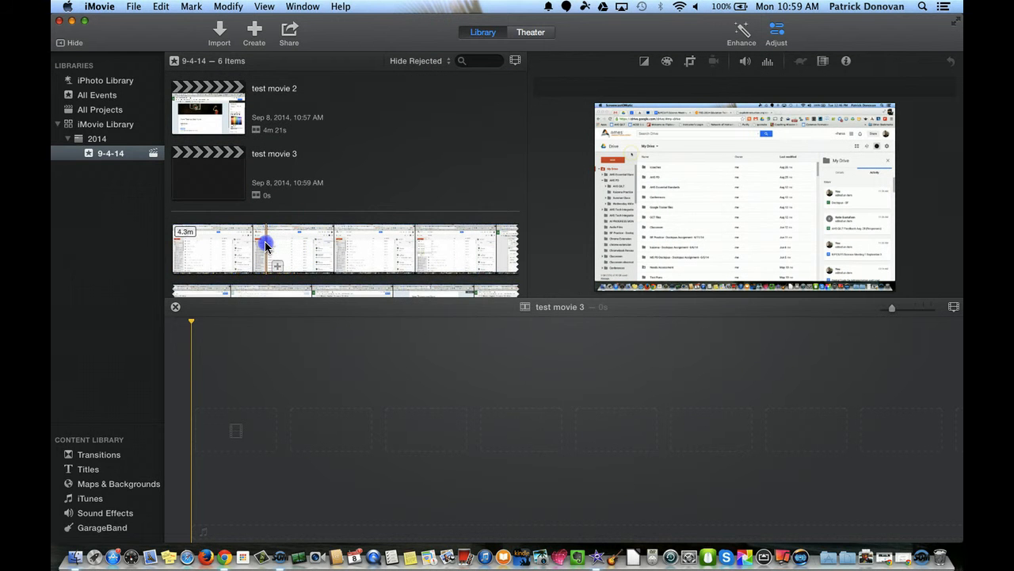
{"action": "left_click", "coordinate": [265, 247]}
{"action": "scroll", "coordinate": [265, 247], "scroll_direction": "down", "scroll_amount": 8}
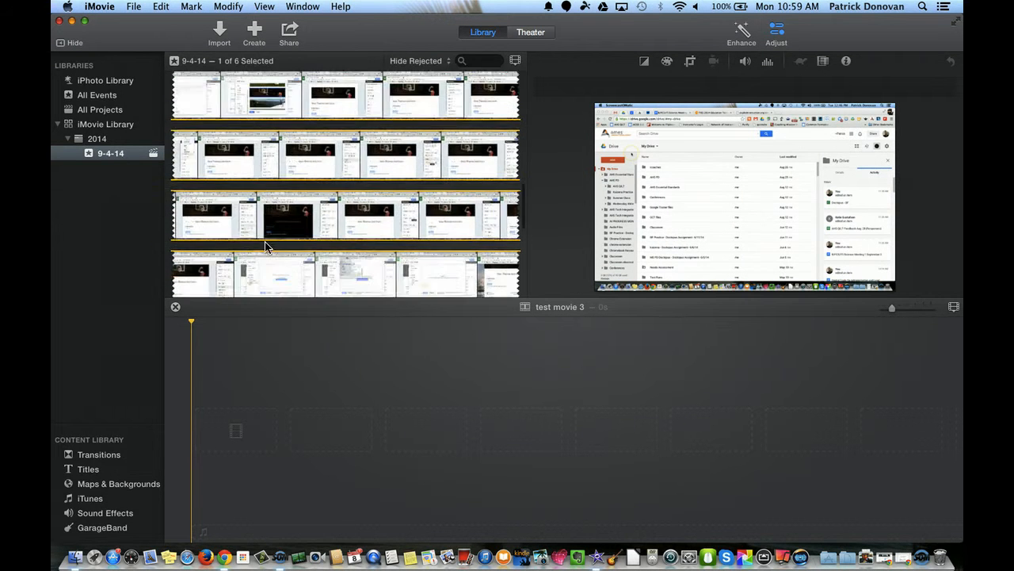
{"action": "scroll", "coordinate": [265, 246], "scroll_direction": "down", "scroll_amount": 4}
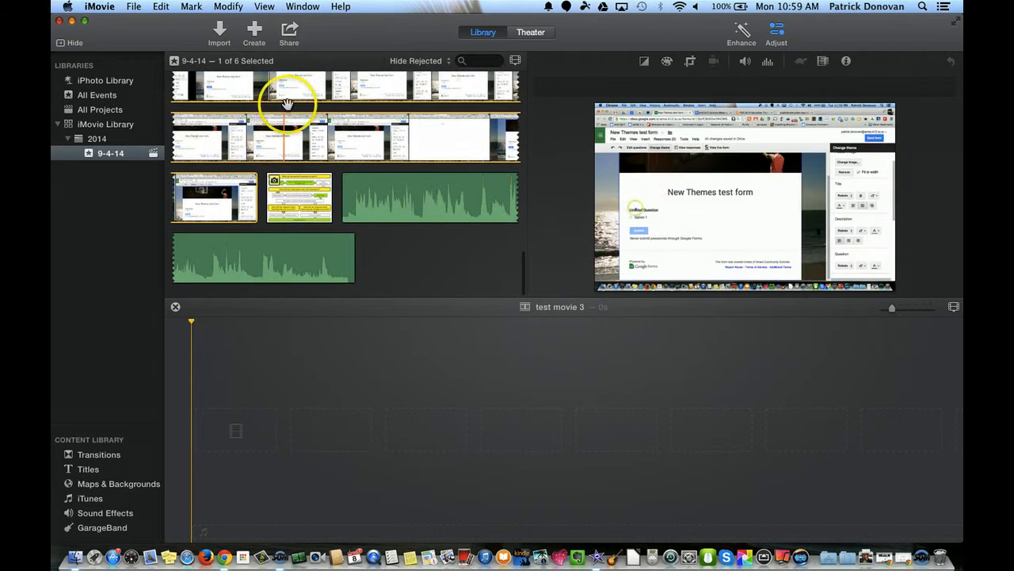
{"action": "left_click_drag", "start_coordinate": [246, 241], "coordinate": [211, 428]}
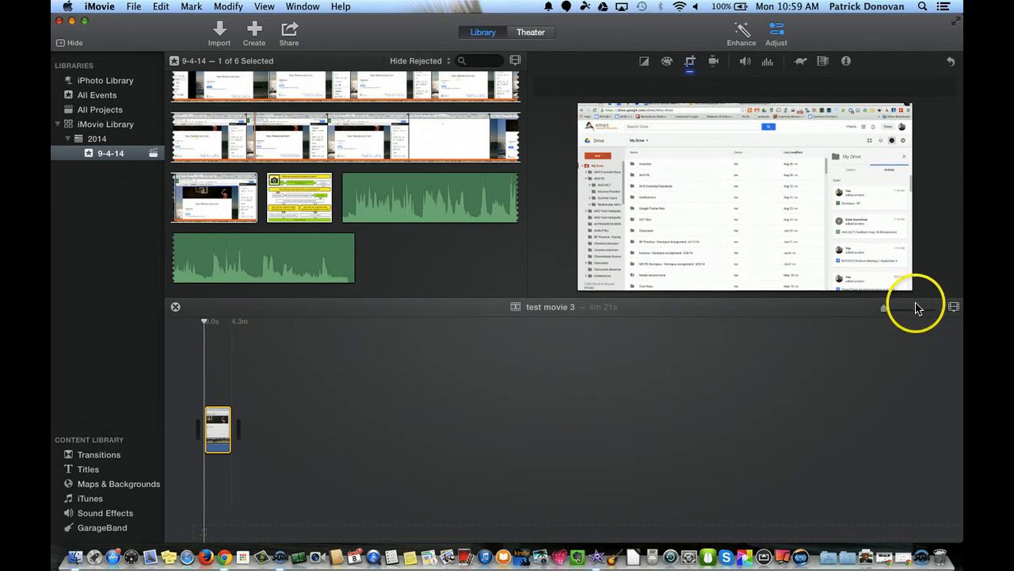
{"action": "mouse_move", "coordinate": [887, 313]}
{"action": "left_mouse_down"}
{"action": "mouse_move", "coordinate": [929, 314]}
{"action": "mouse_move", "coordinate": [895, 310]}
{"action": "left_mouse_up"}
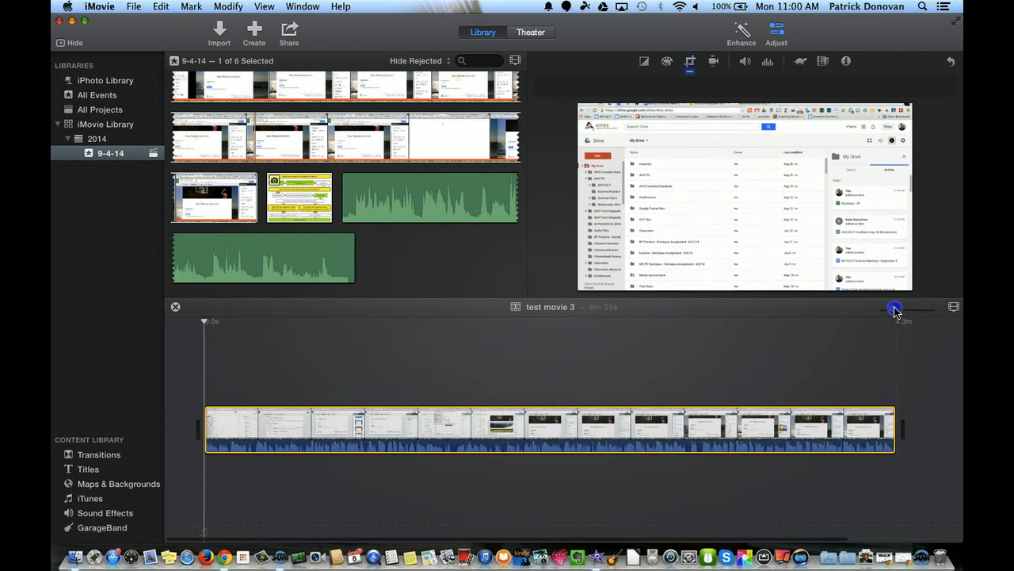
{"action": "left_click", "coordinate": [745, 357]}
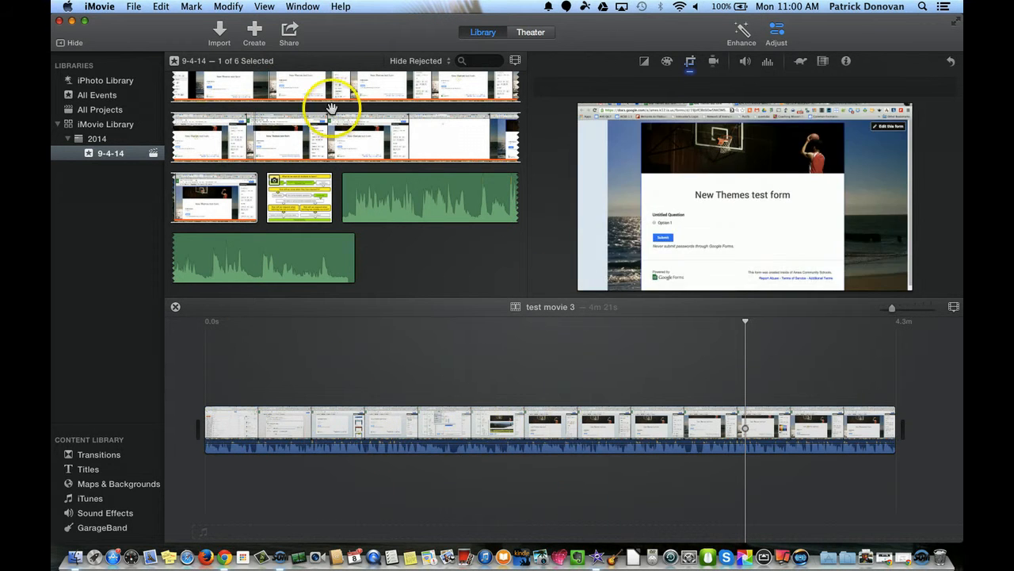
- Look at the media import window and at the desktop video and image files that could be brought into the movie
{"action": "left_click", "coordinate": [220, 33]}
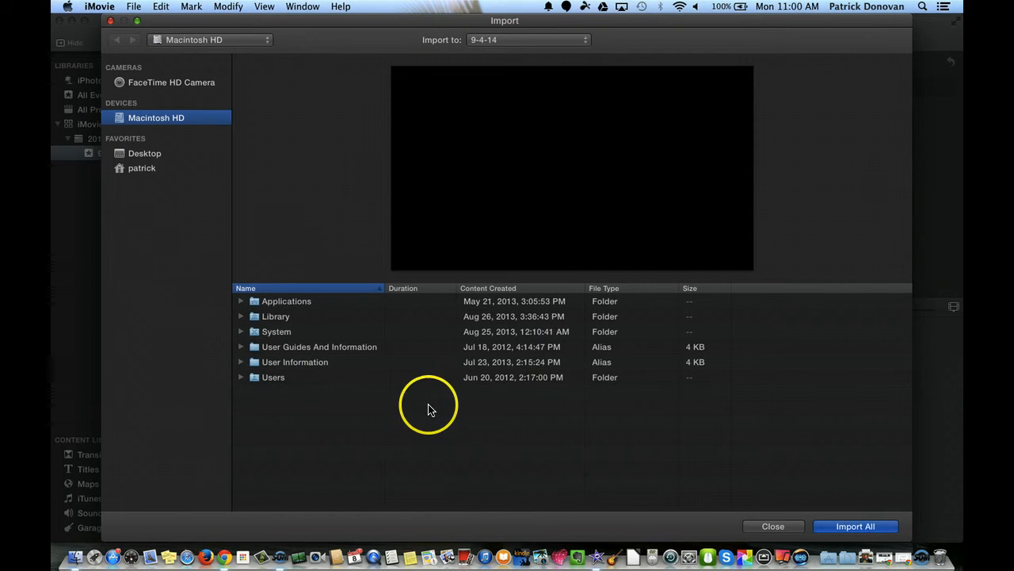
{"action": "left_click", "coordinate": [111, 22]}
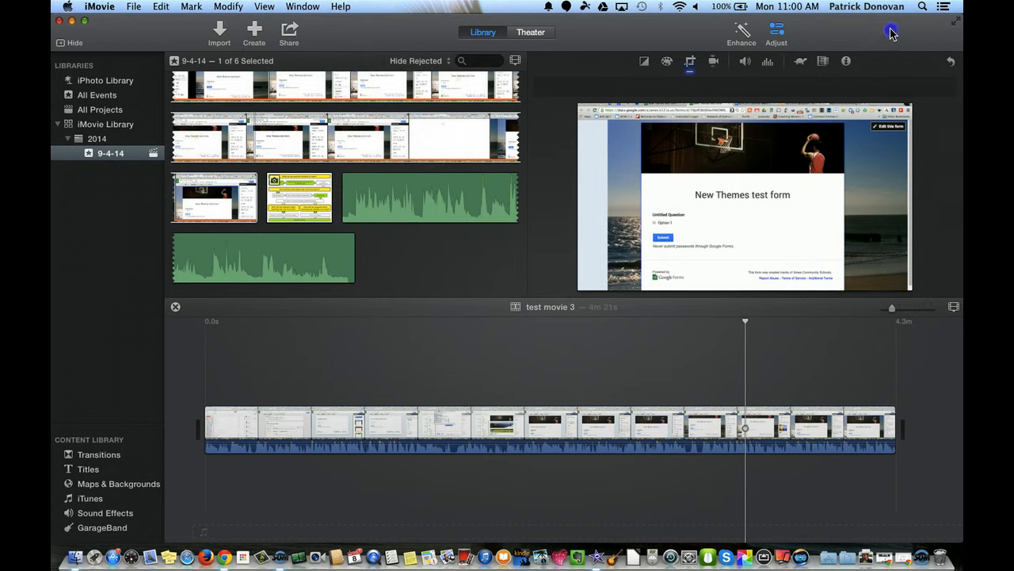
{"action": "left_click_drag", "start_coordinate": [891, 33], "coordinate": [747, 16]}
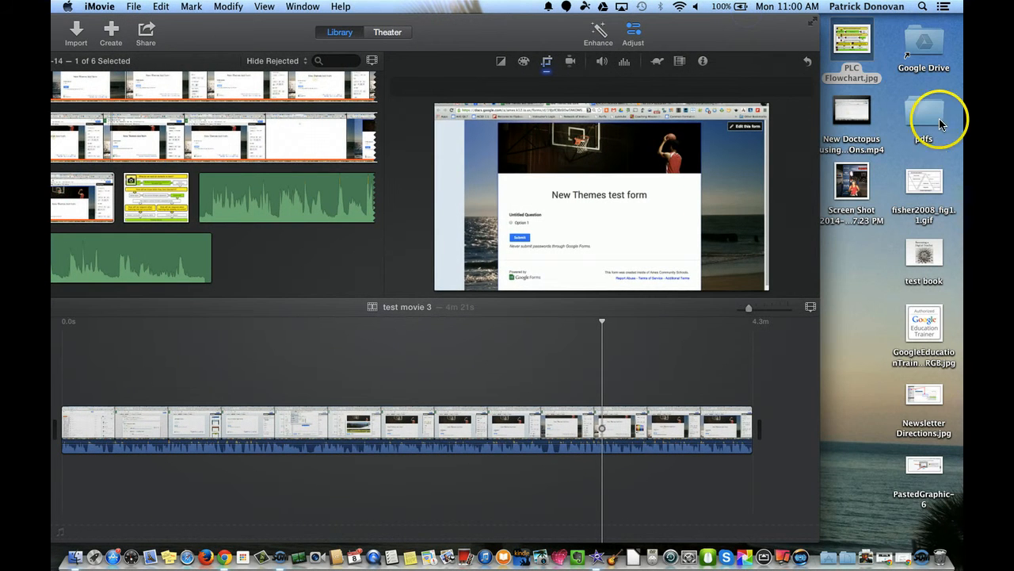
{"action": "left_click_drag", "start_coordinate": [851, 111], "coordinate": [772, 419]}
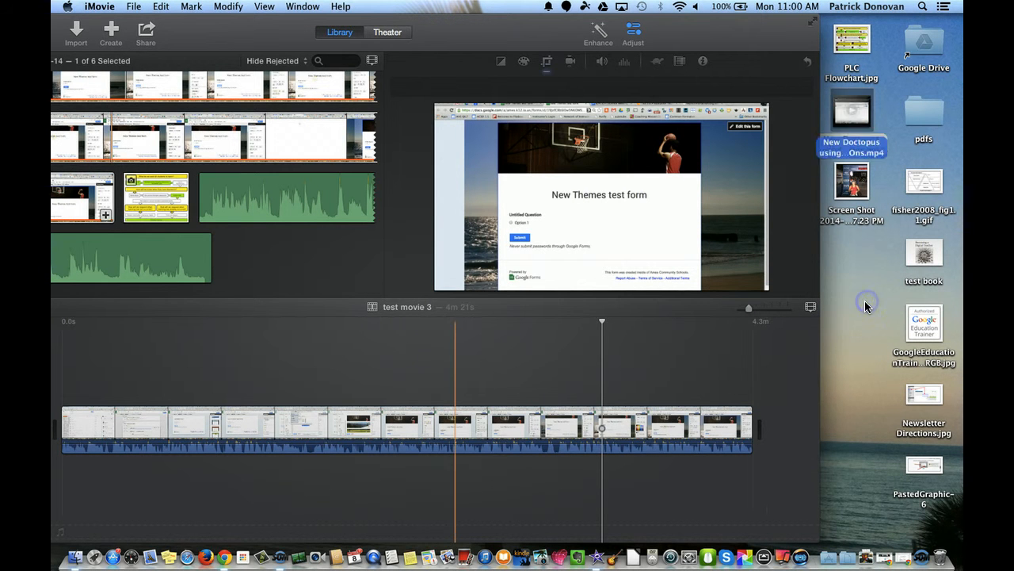
{"action": "left_click", "coordinate": [844, 45]}
{"action": "mouse_move", "coordinate": [844, 45]}
{"action": "left_mouse_down"}
{"action": "mouse_move", "coordinate": [852, 378]}
{"action": "mouse_move", "coordinate": [839, 403]}
{"action": "mouse_move", "coordinate": [792, 420]}
{"action": "mouse_move", "coordinate": [780, 437]}
{"action": "mouse_move", "coordinate": [872, 378]}
{"action": "mouse_move", "coordinate": [885, 221]}
{"action": "mouse_move", "coordinate": [847, 43]}
{"action": "left_mouse_up"}
{"action": "left_click", "coordinate": [722, 40]}
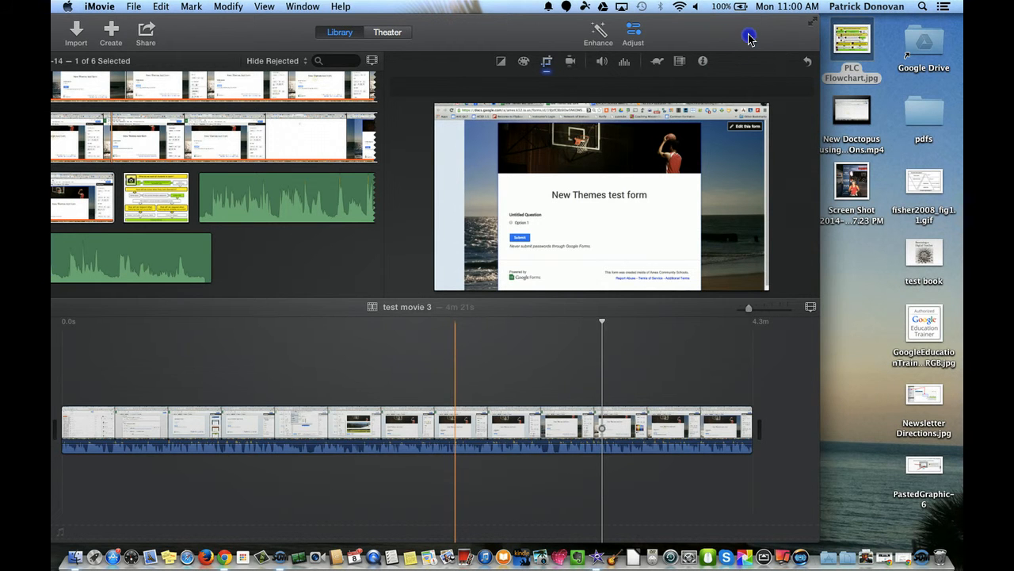
{"action": "left_click_drag", "start_coordinate": [749, 38], "coordinate": [881, 34]}
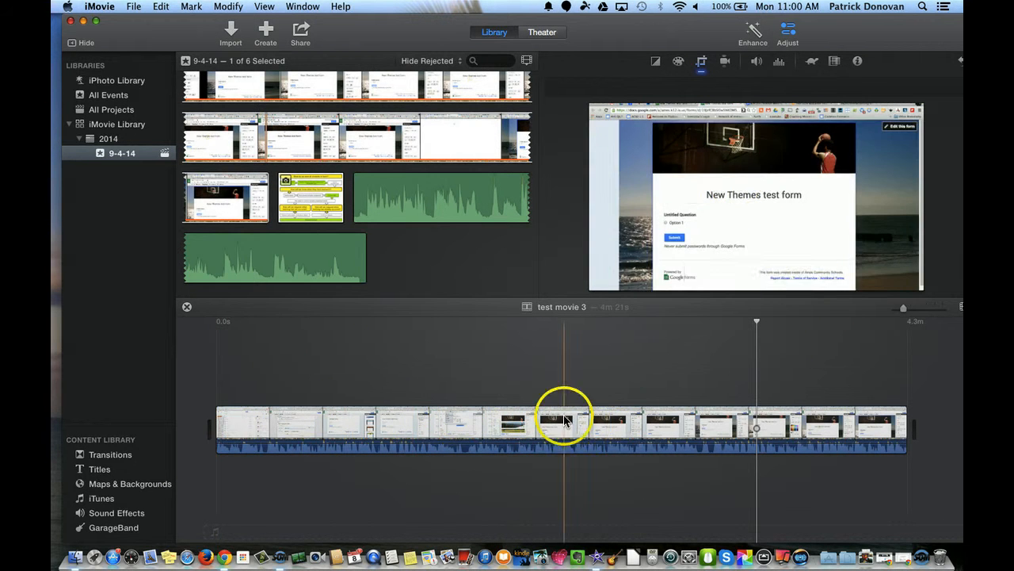
- Place the green audio clip from the event beneath the video at the beginning of the timeline
{"action": "left_click", "coordinate": [409, 199]}
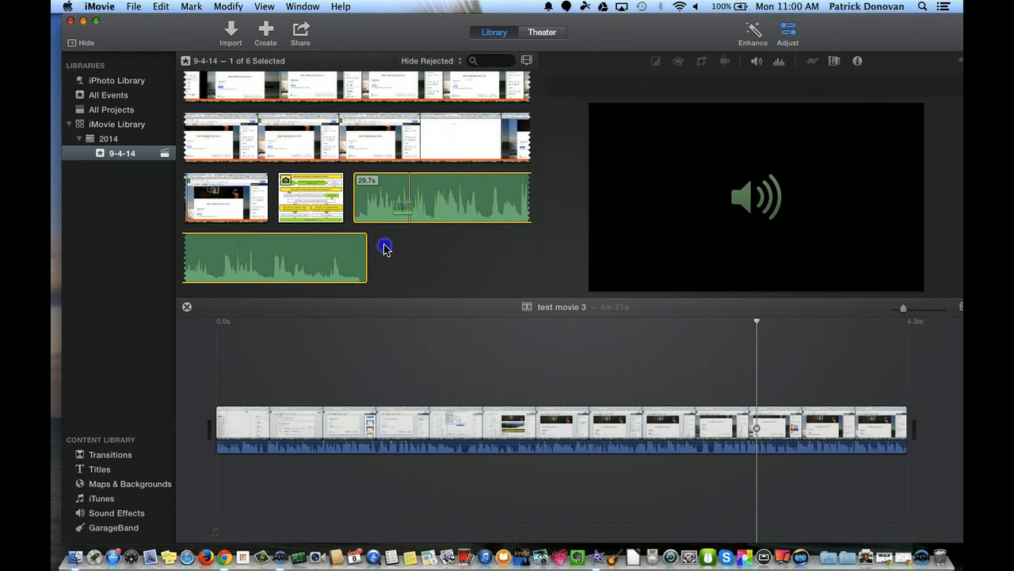
{"action": "left_click_drag", "start_coordinate": [384, 248], "coordinate": [401, 281]}
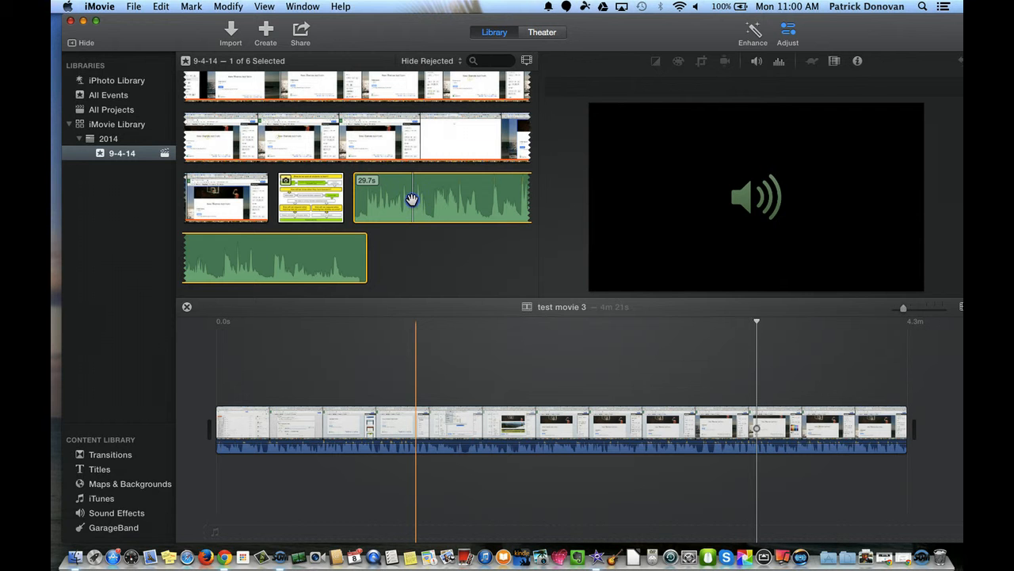
{"action": "left_click_drag", "start_coordinate": [352, 400], "coordinate": [204, 501]}
{"action": "left_click", "coordinate": [253, 475]}
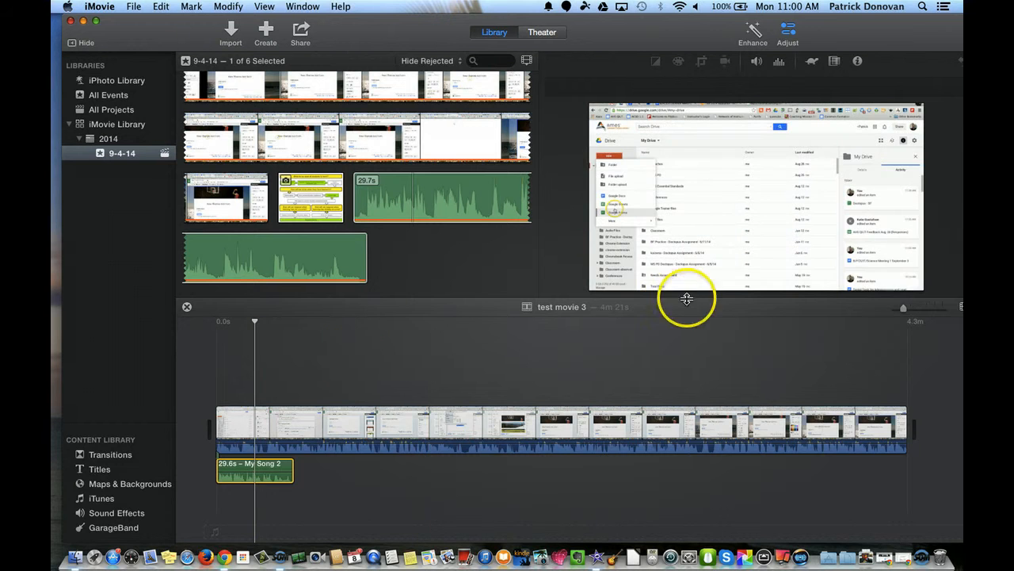
- Try to stretch the end of the My Song 2 audio clip beyond its full length
{"action": "left_click_drag", "start_coordinate": [908, 311], "coordinate": [922, 310]}
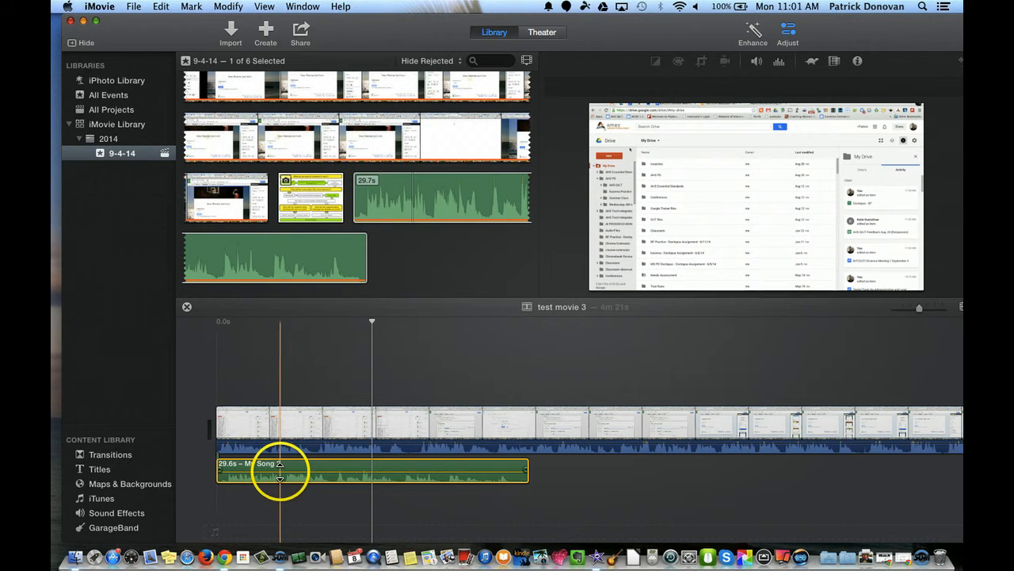
{"action": "mouse_move", "coordinate": [280, 469]}
{"action": "left_mouse_down"}
{"action": "mouse_move", "coordinate": [278, 483]}
{"action": "mouse_move", "coordinate": [278, 462]}
{"action": "mouse_move", "coordinate": [279, 473]}
{"action": "left_mouse_up"}
{"action": "left_click", "coordinate": [216, 475]}
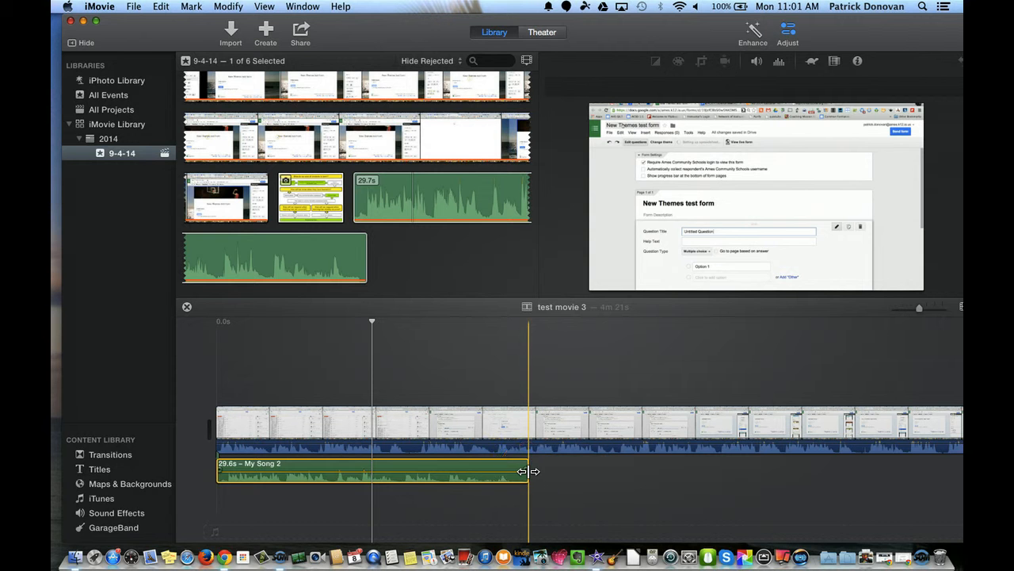
{"action": "left_click_drag", "start_coordinate": [529, 476], "coordinate": [566, 476]}
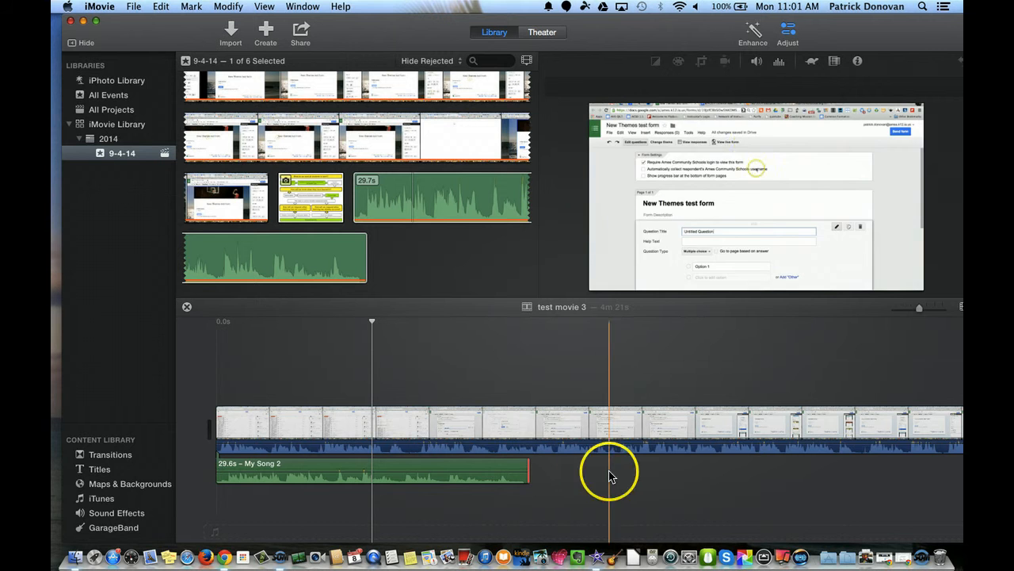
- Copy the My Song 2 clip and paste the duplicate at the point where the first one ends
{"action": "left_click", "coordinate": [455, 469]}
{"action": "right_click", "coordinate": [455, 468]}
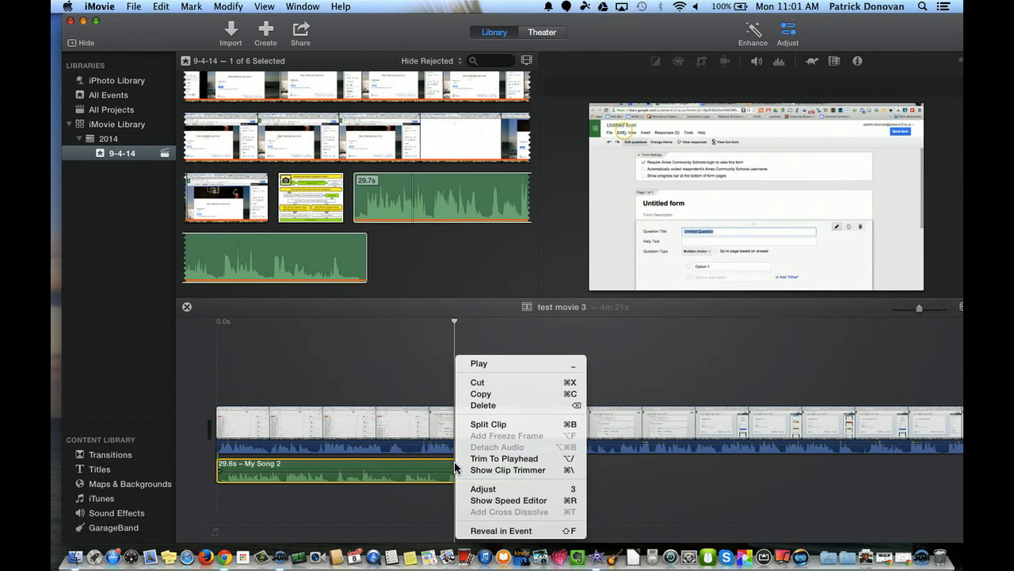
{"action": "left_click", "coordinate": [492, 396]}
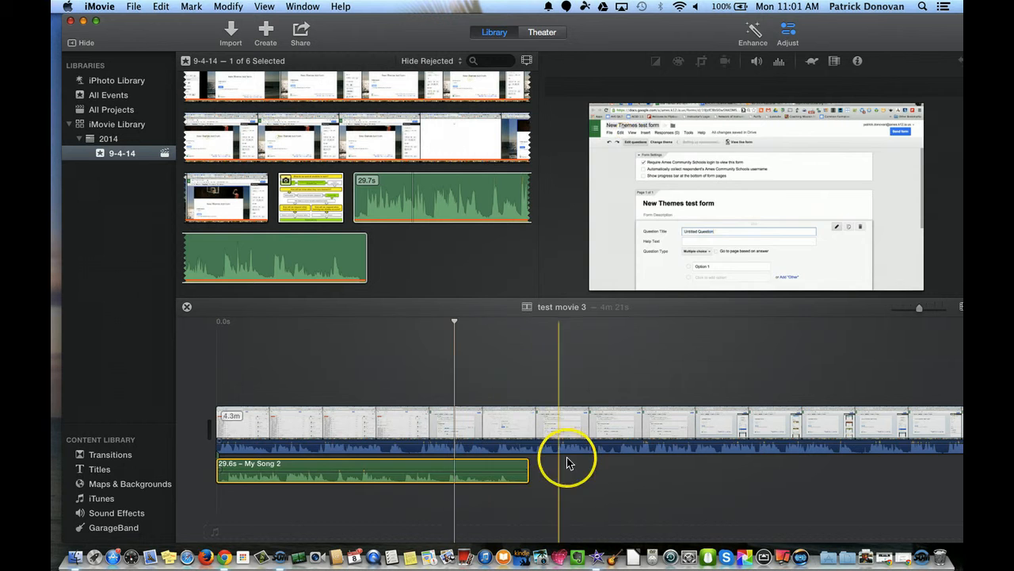
{"action": "left_click", "coordinate": [552, 467]}
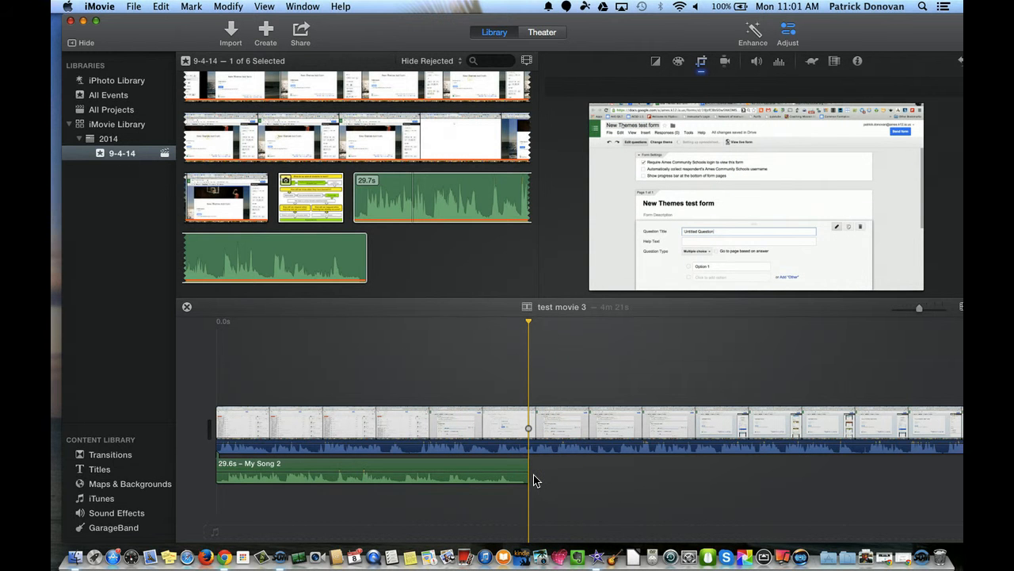
{"action": "key", "text": "super+v"}
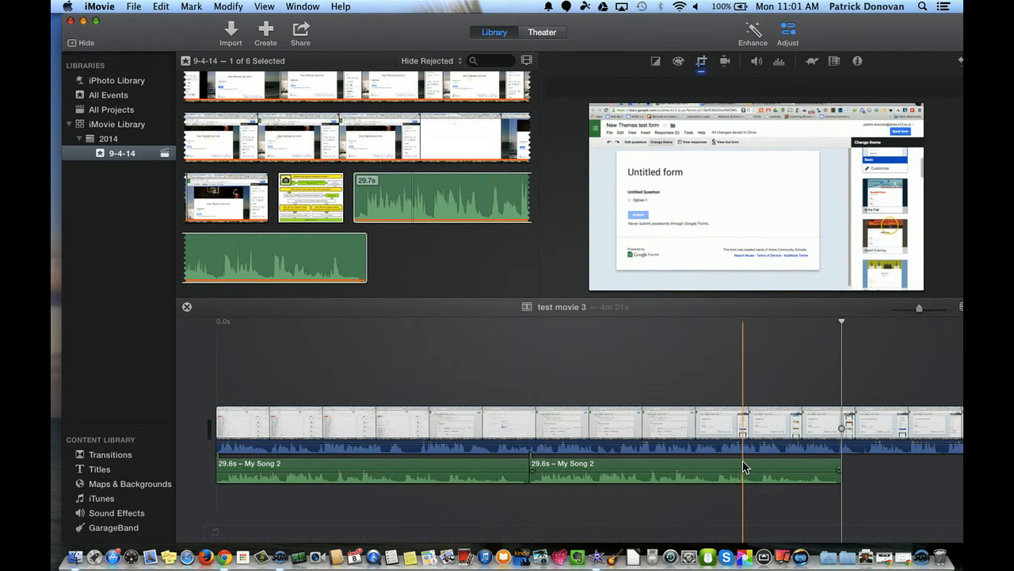
- Detach the audio from the screen recording clip in the timeline
{"action": "right_click", "coordinate": [706, 419]}
{"action": "right_click", "coordinate": [653, 465]}
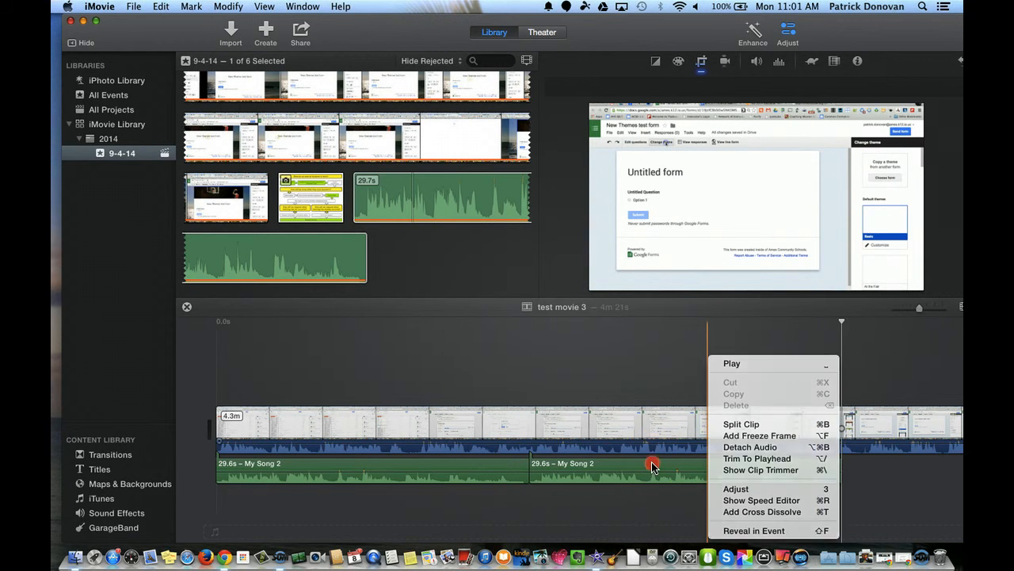
{"action": "right_click", "coordinate": [611, 416]}
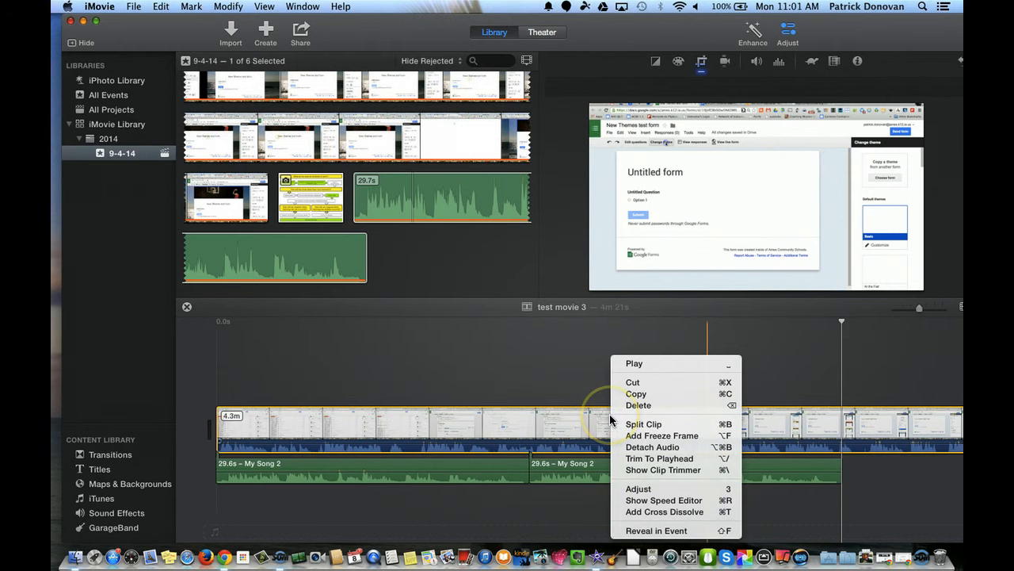
{"action": "left_click", "coordinate": [653, 435]}
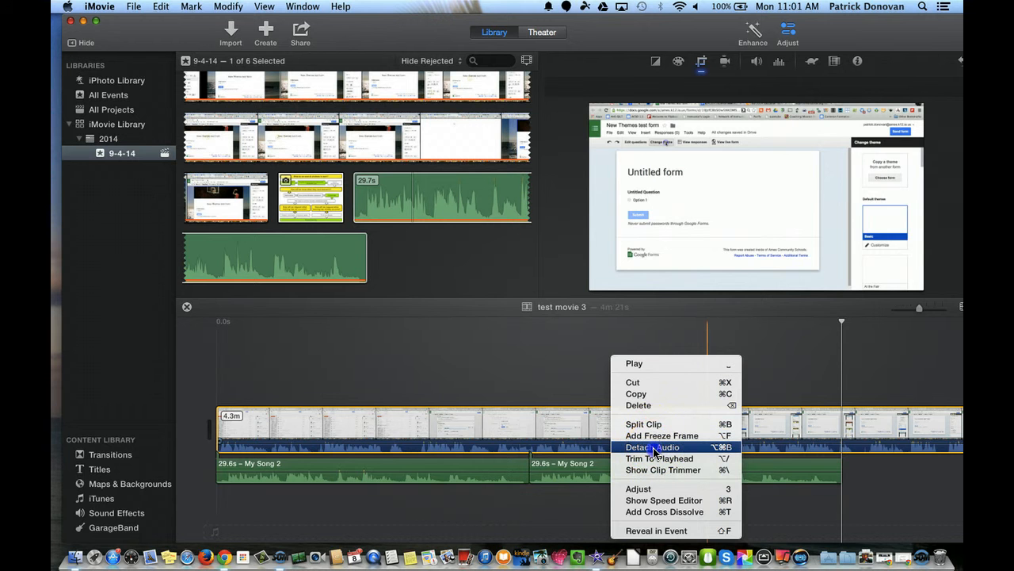
{"action": "left_click", "coordinate": [653, 447]}
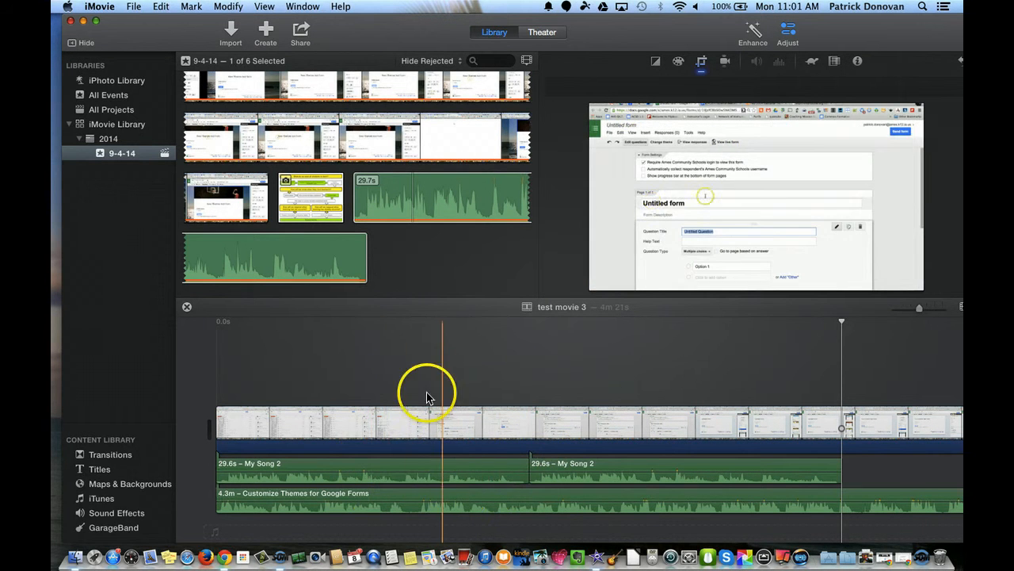
- Undo the audio detachment of the screen recording clip
{"action": "left_click", "coordinate": [163, 6]}
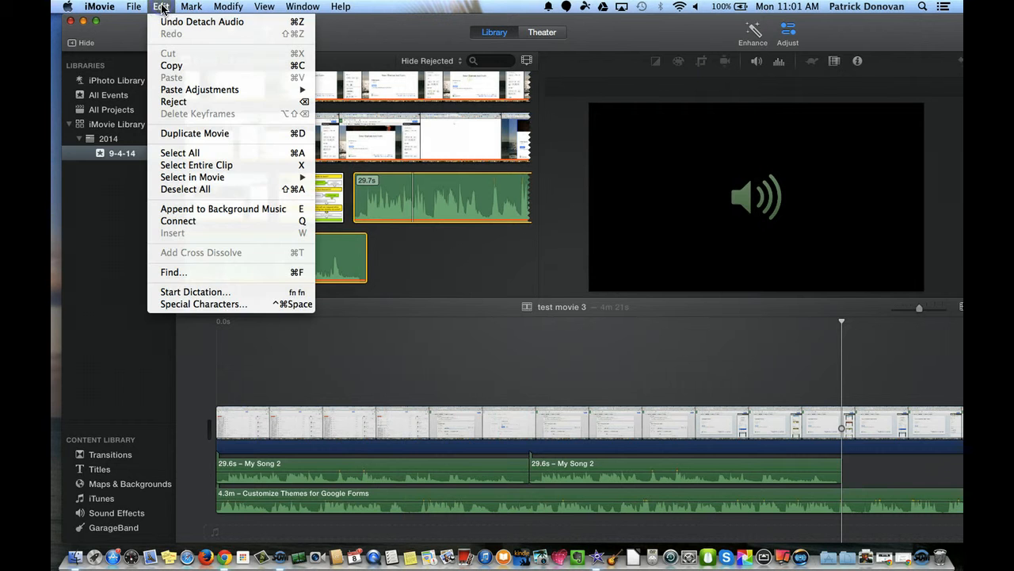
{"action": "left_click", "coordinate": [182, 21]}
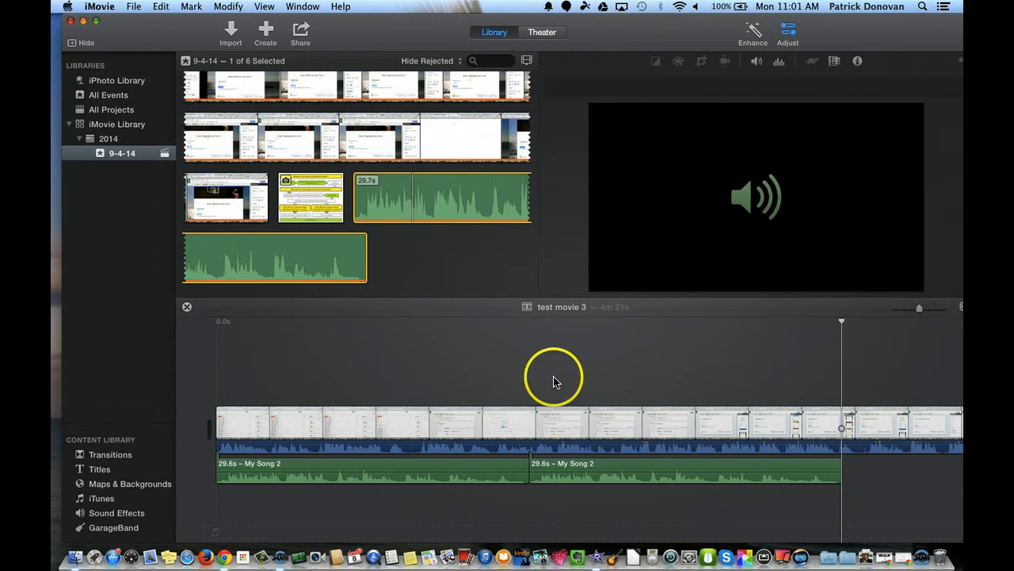
- Look at the commands available for the screen recording clip and at its cropping options
{"action": "right_click", "coordinate": [566, 419]}
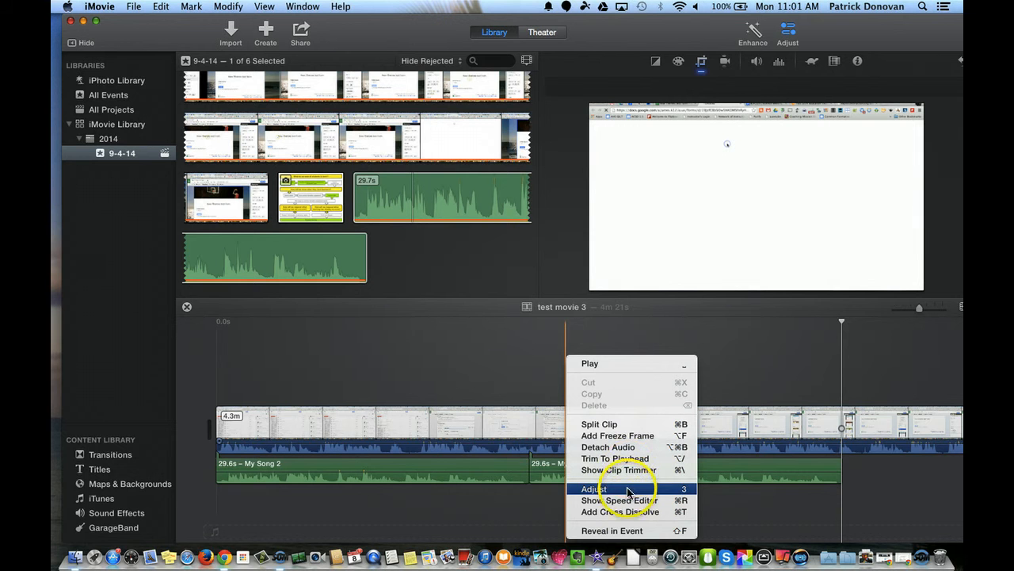
{"action": "left_click", "coordinate": [475, 385]}
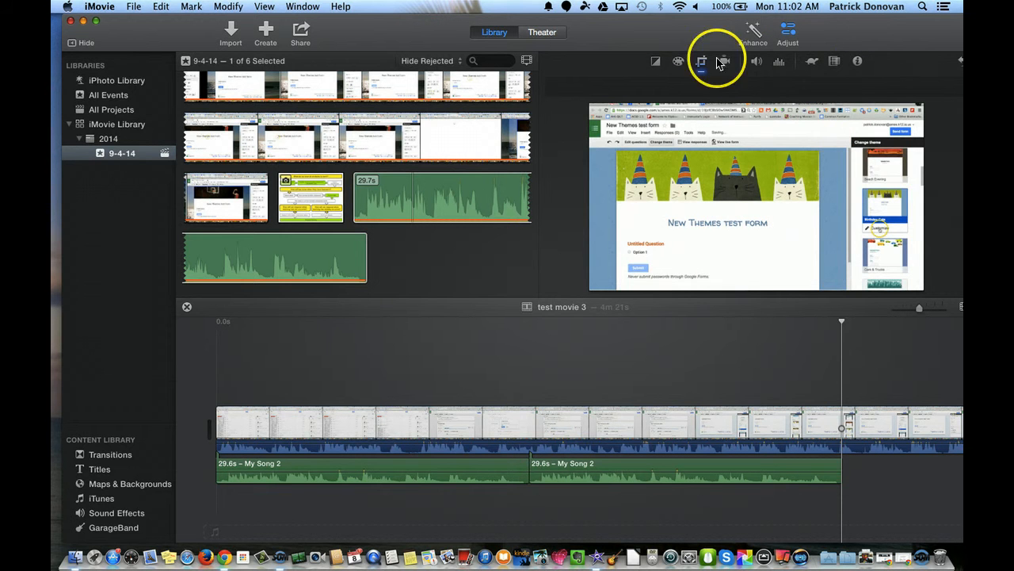
{"action": "left_click", "coordinate": [380, 425]}
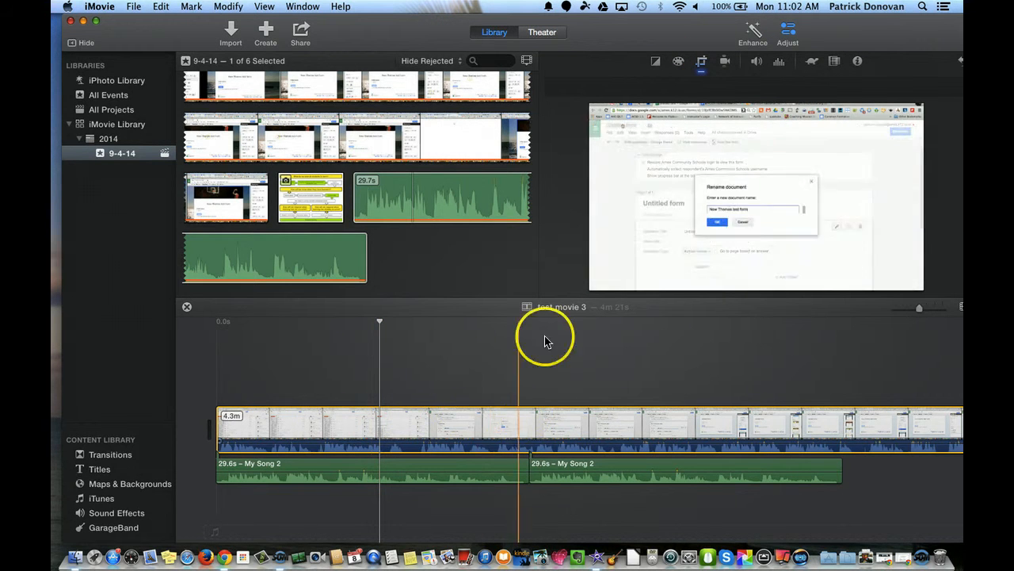
{"action": "left_click", "coordinate": [704, 66]}
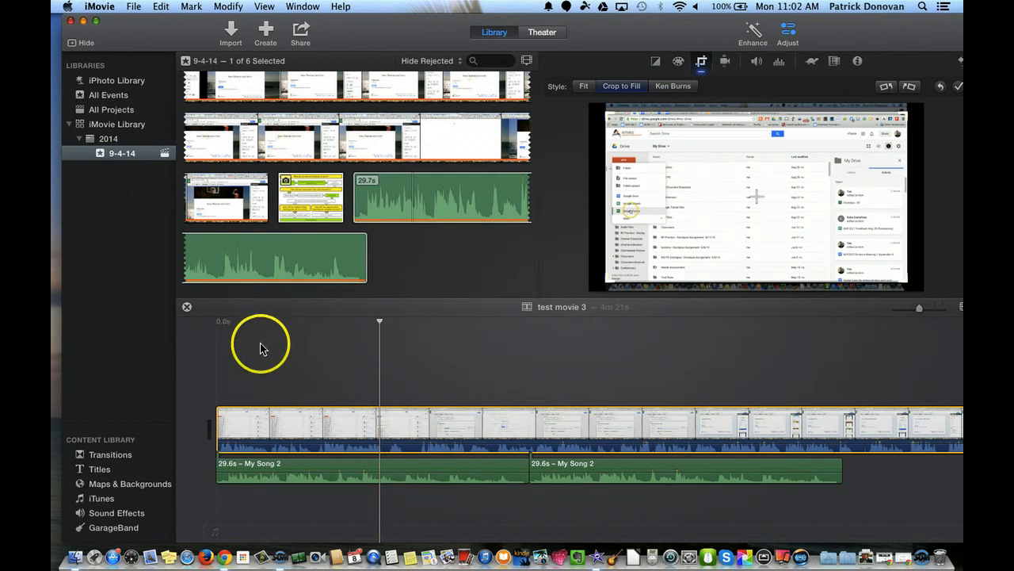
- Insert the flowchart image from the event at the beginning of the timeline, ahead of the screen recording, and play it
{"action": "left_click", "coordinate": [305, 195]}
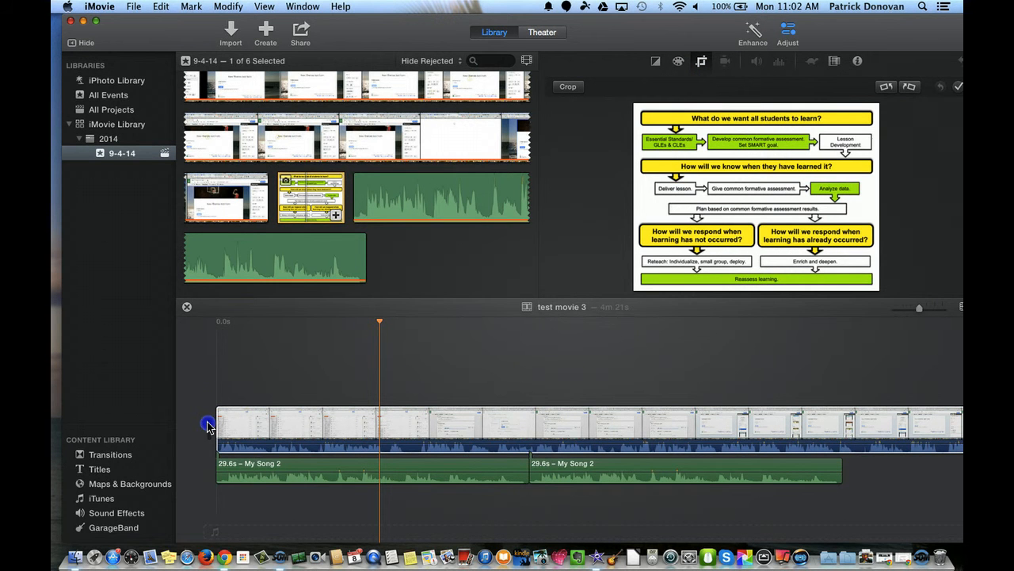
{"action": "left_click_drag", "start_coordinate": [324, 197], "coordinate": [215, 429]}
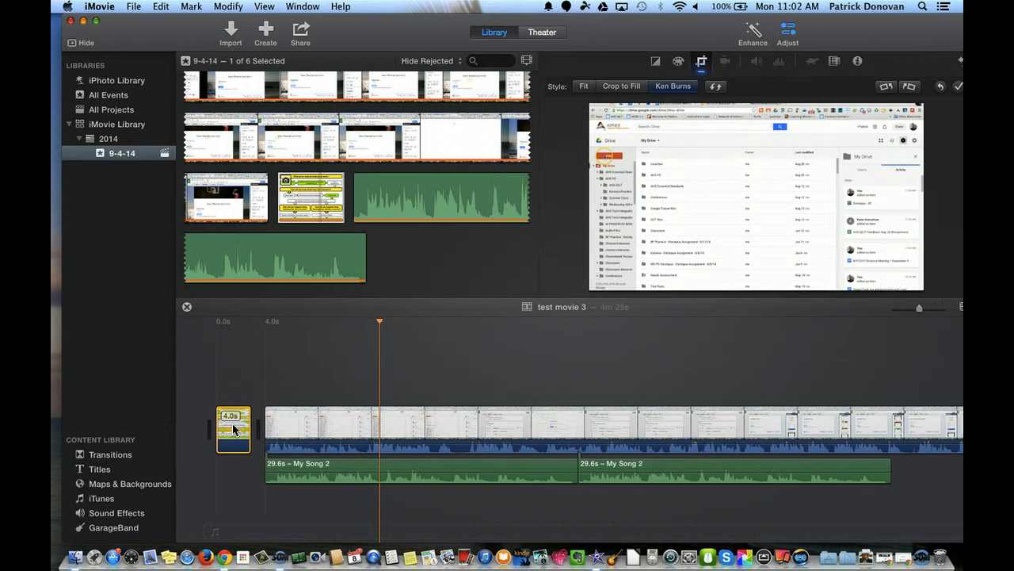
{"action": "left_click", "coordinate": [219, 334]}
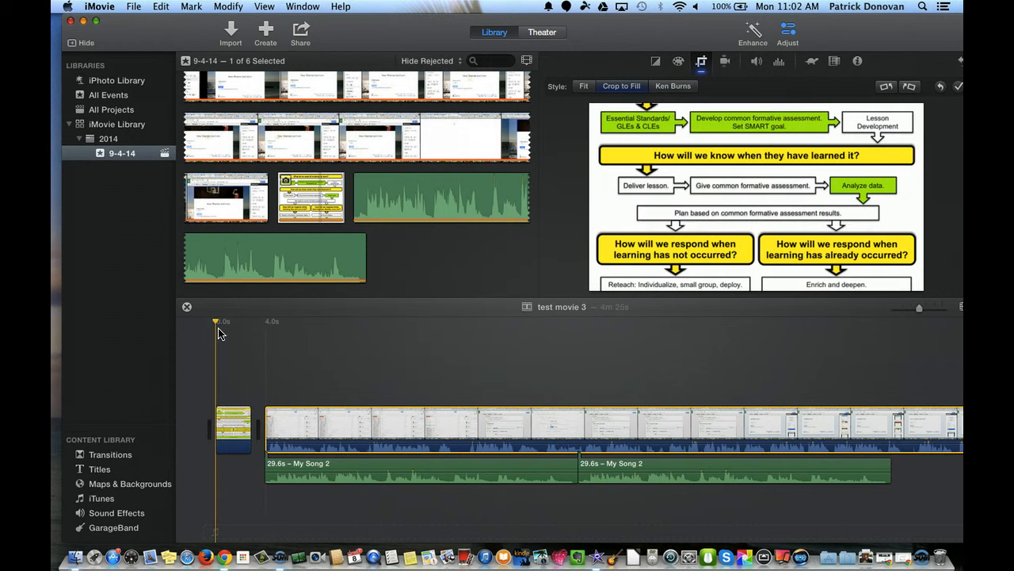
{"action": "key", "text": "space"}
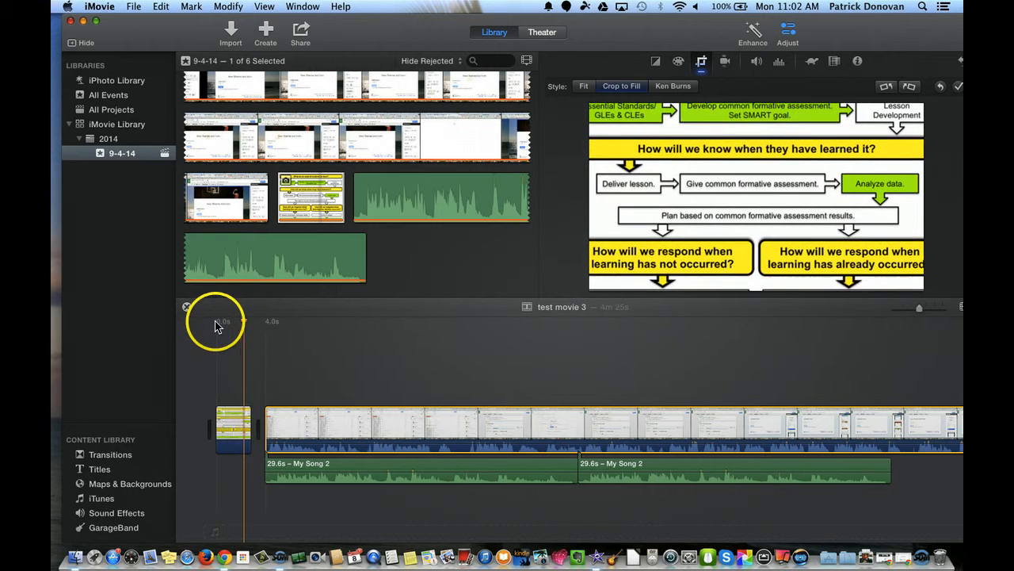
- Use the Ken Burns style on the flowchart image and place its start frame along the image's upper edge
{"action": "left_click", "coordinate": [231, 423]}
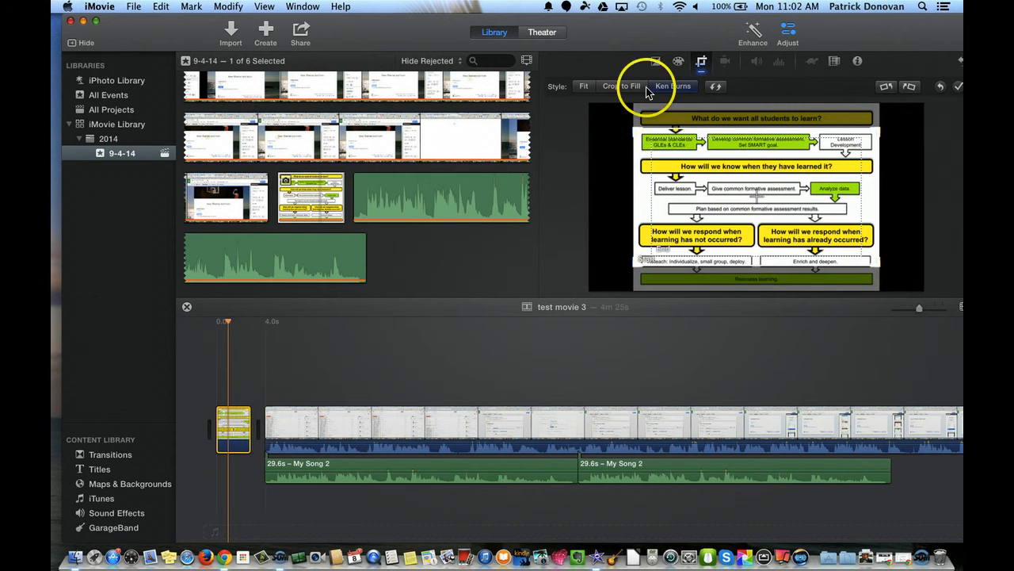
{"action": "left_click", "coordinate": [672, 87]}
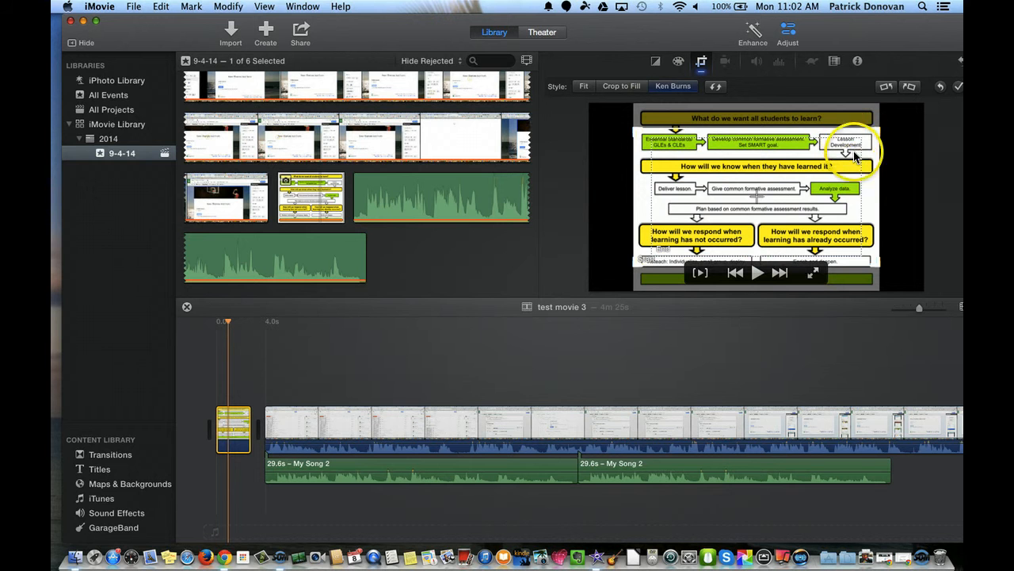
{"action": "left_click", "coordinate": [797, 190]}
{"action": "left_click", "coordinate": [872, 156]}
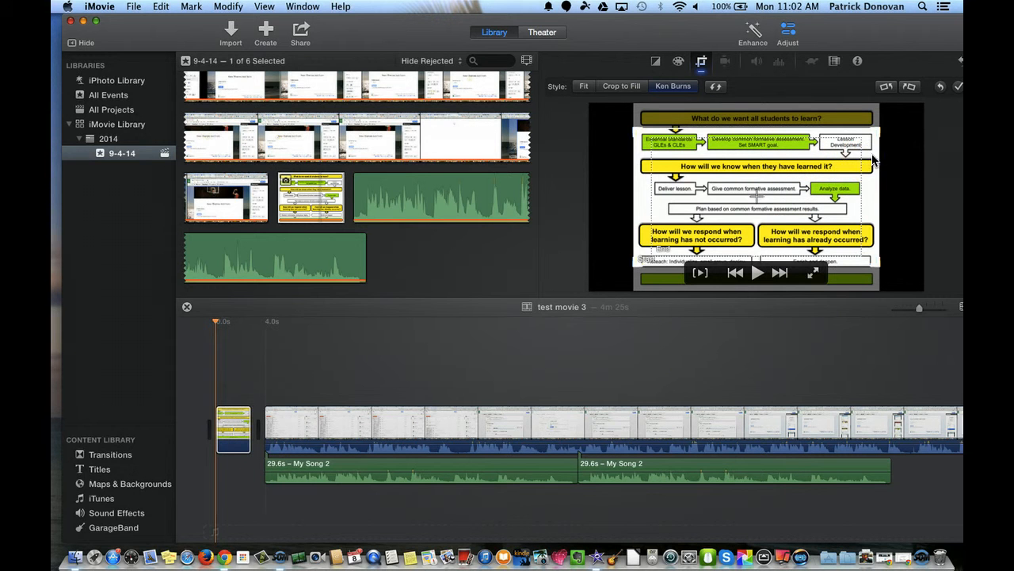
{"action": "left_click", "coordinate": [821, 171]}
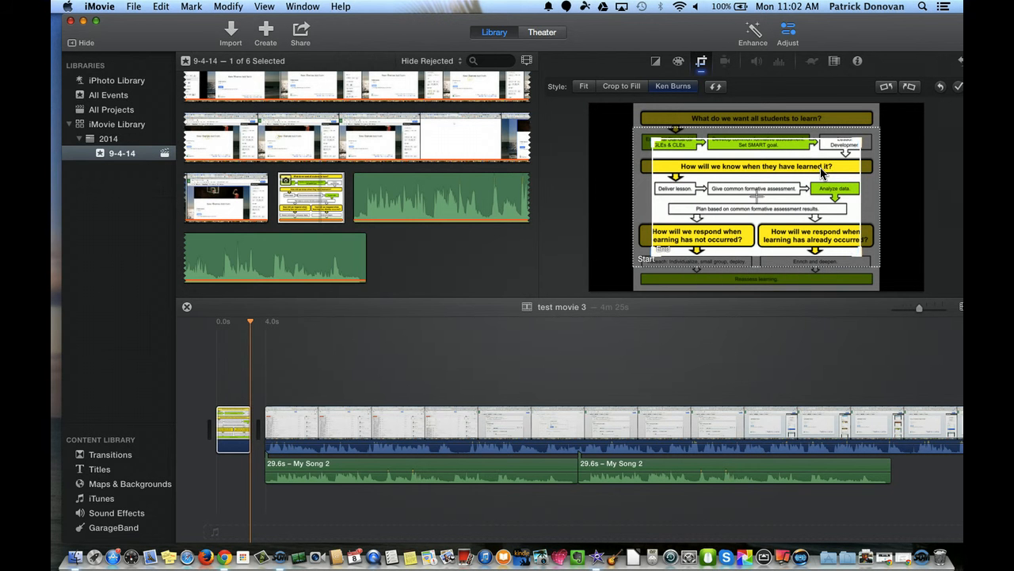
{"action": "left_click_drag", "start_coordinate": [876, 170], "coordinate": [875, 144]}
- Place the Ken Burns end frame over the lower part of the flowchart at full image width and play the effect
{"action": "left_click_drag", "start_coordinate": [807, 195], "coordinate": [789, 246]}
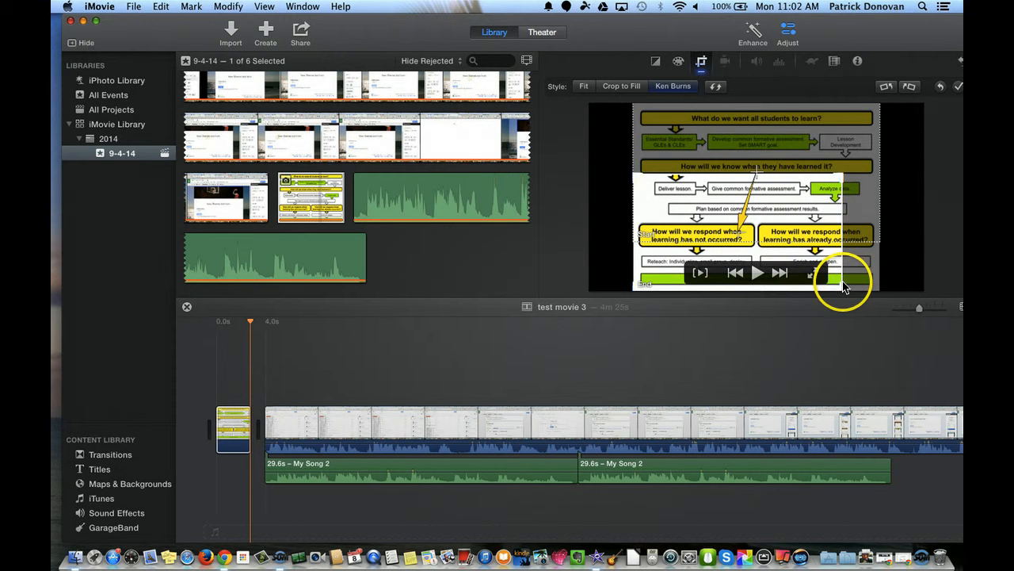
{"action": "left_click_drag", "start_coordinate": [865, 289], "coordinate": [963, 303]}
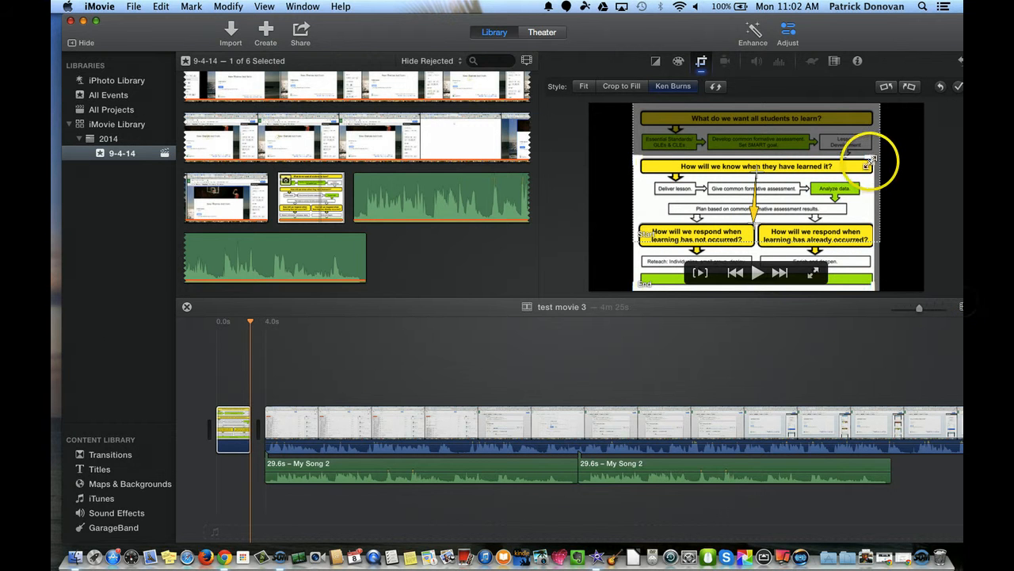
{"action": "left_click_drag", "start_coordinate": [882, 157], "coordinate": [890, 153]}
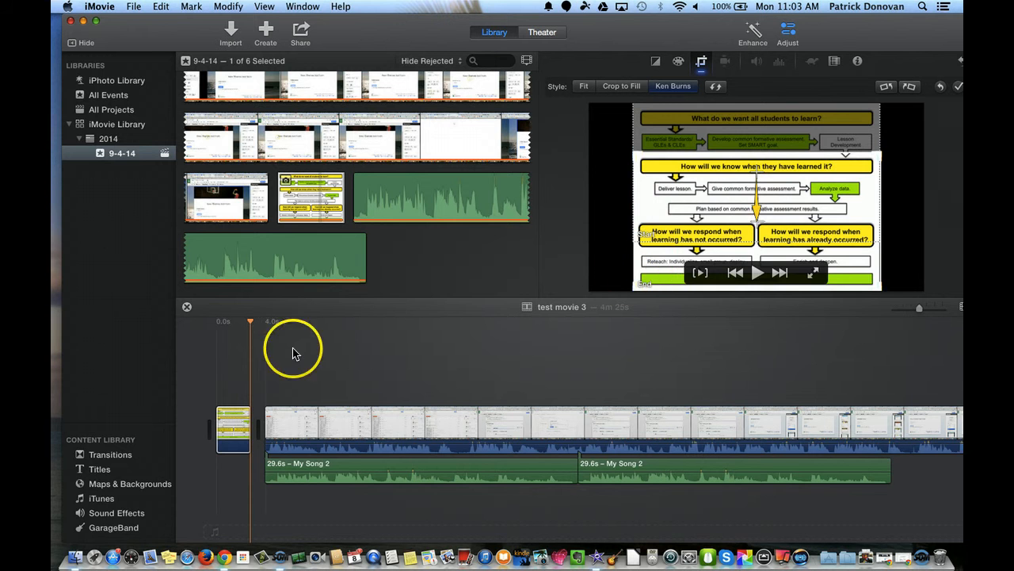
{"action": "left_click", "coordinate": [219, 322]}
{"action": "key", "text": "space"}
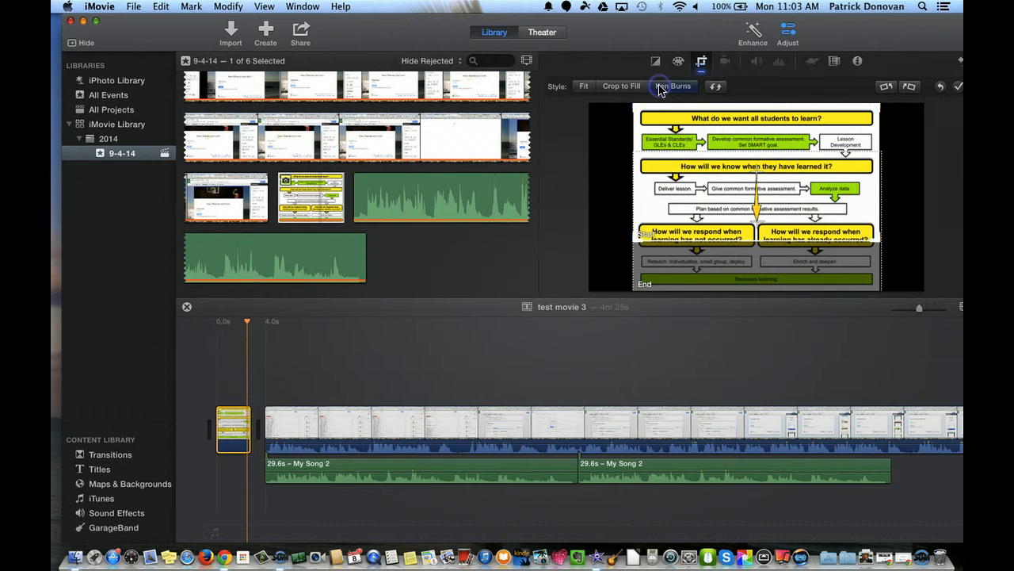
- Set the flowchart image's cropping style to Fit and play it from the start of the movie
{"action": "left_click", "coordinate": [626, 93]}
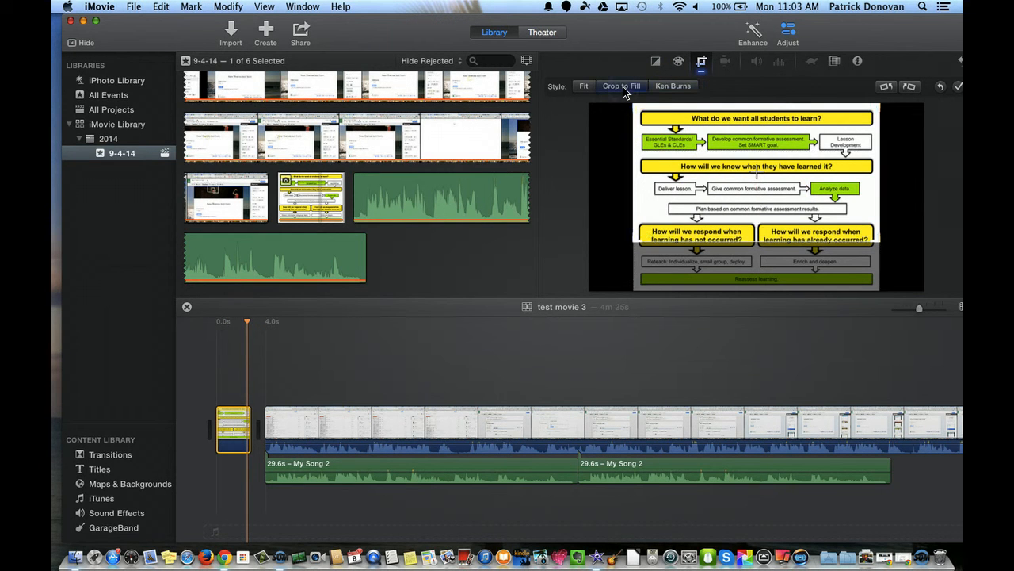
{"action": "left_click", "coordinate": [585, 87]}
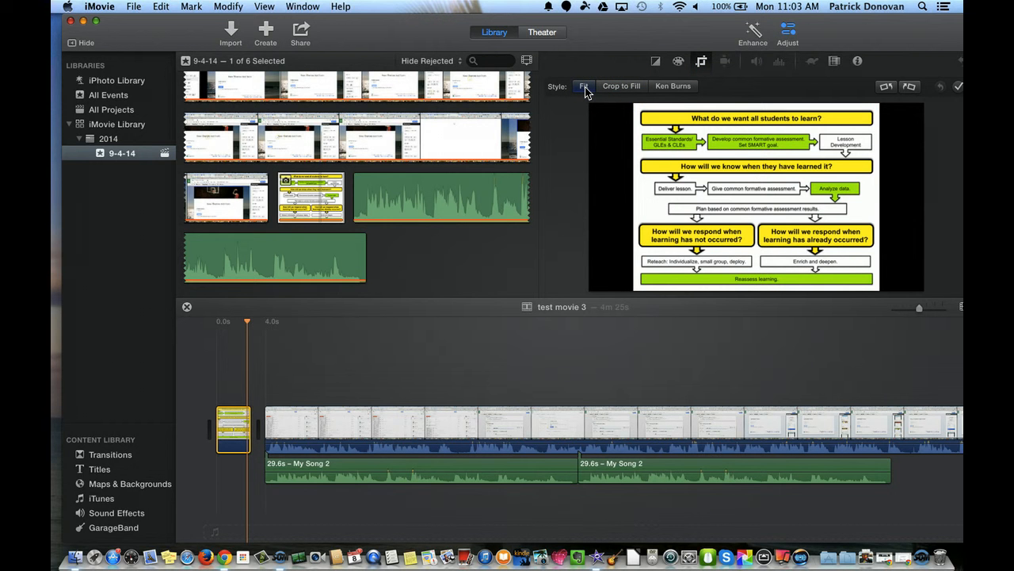
{"action": "left_click", "coordinate": [226, 322]}
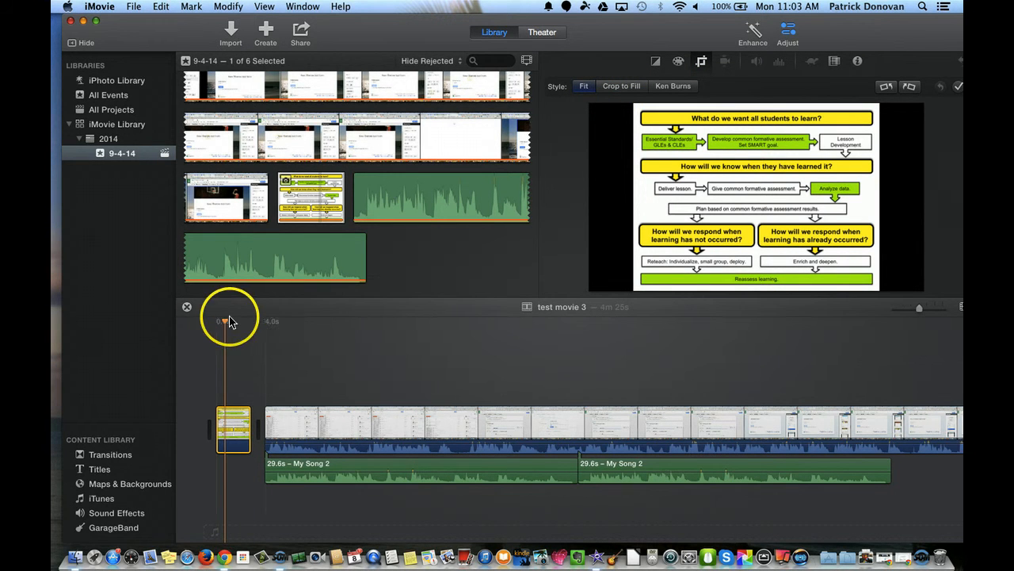
{"action": "left_click", "coordinate": [218, 321]}
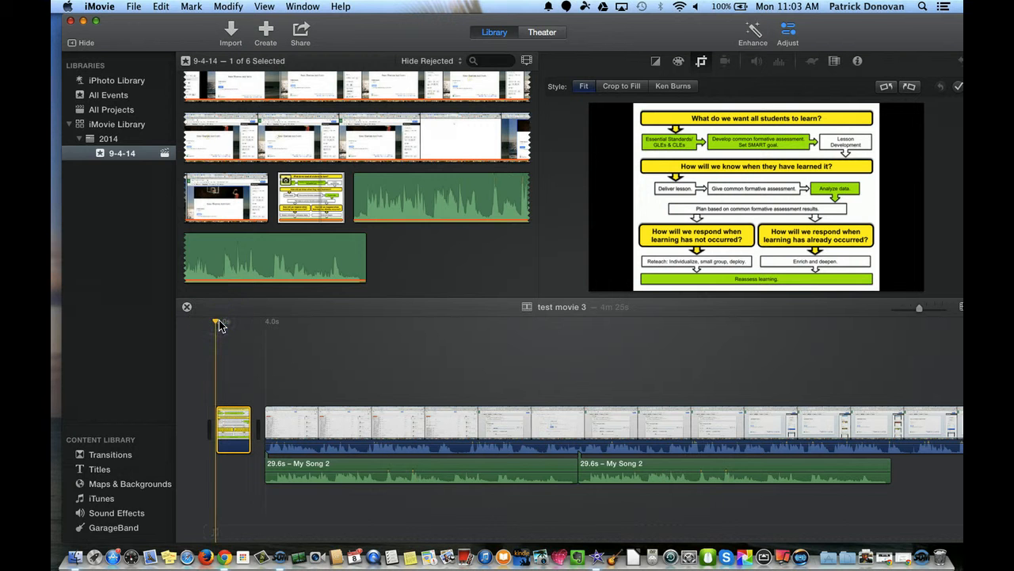
{"action": "key", "text": "space"}
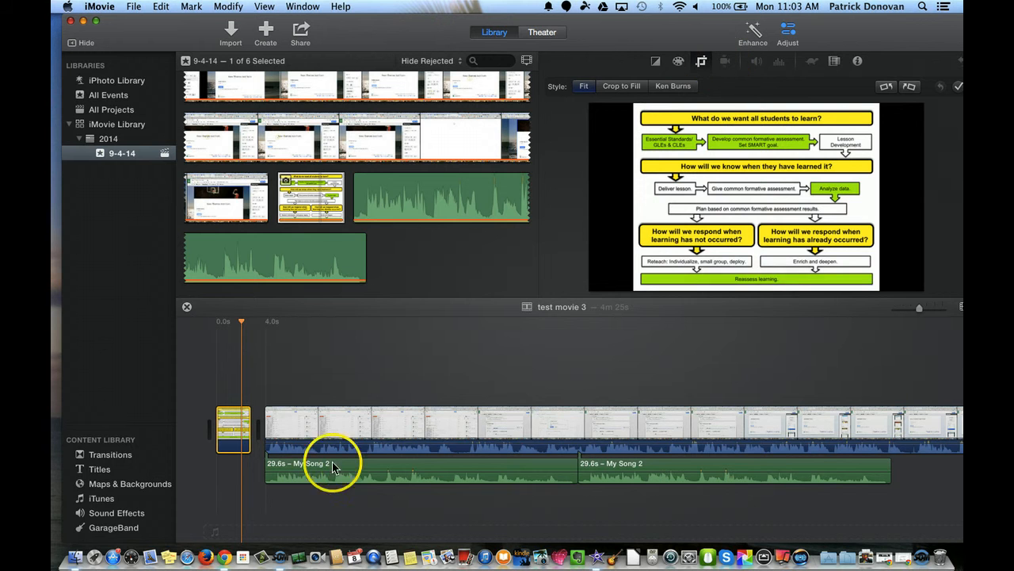
- Set the screen recording clip's speed to Fast at 8x, after trying 2x and 4x
{"action": "left_click", "coordinate": [317, 421]}
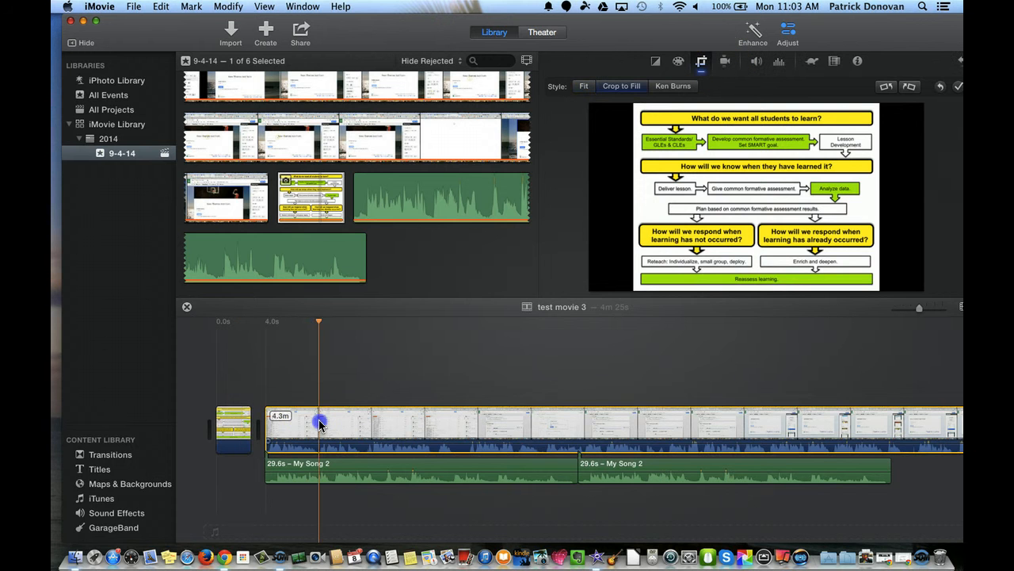
{"action": "left_click", "coordinate": [811, 62]}
{"action": "left_click", "coordinate": [813, 69]}
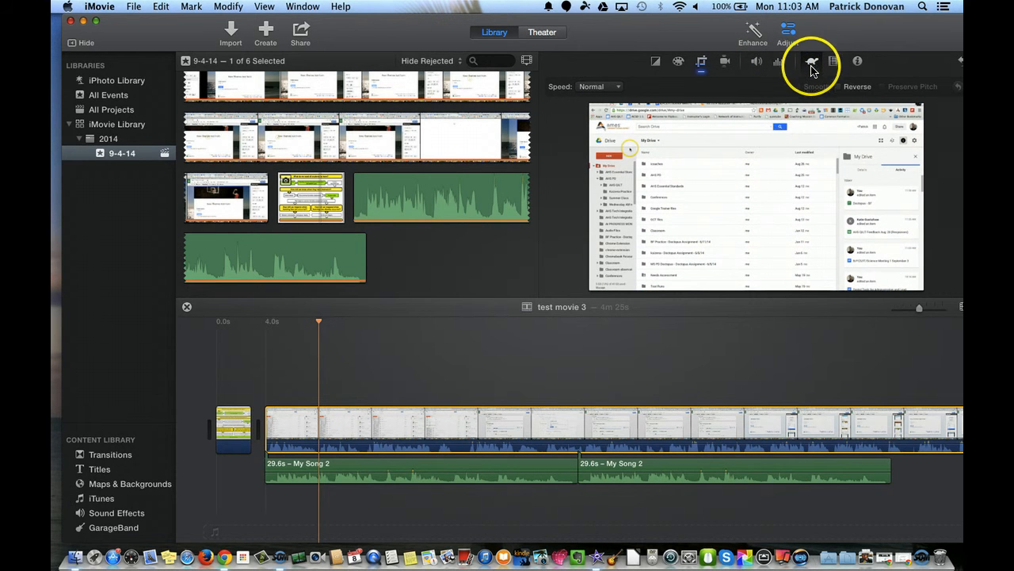
{"action": "left_click", "coordinate": [617, 87]}
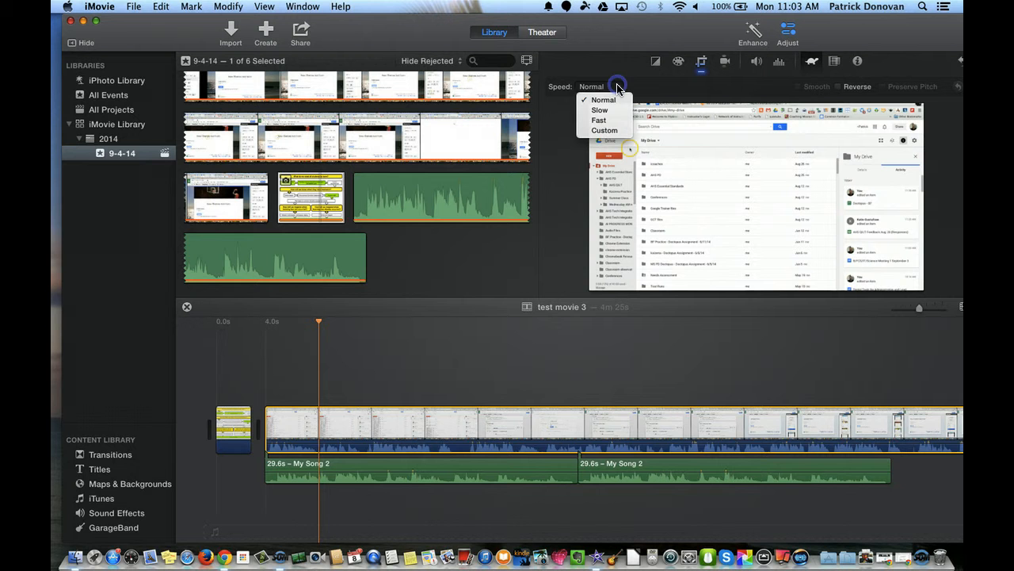
{"action": "left_click", "coordinate": [602, 120]}
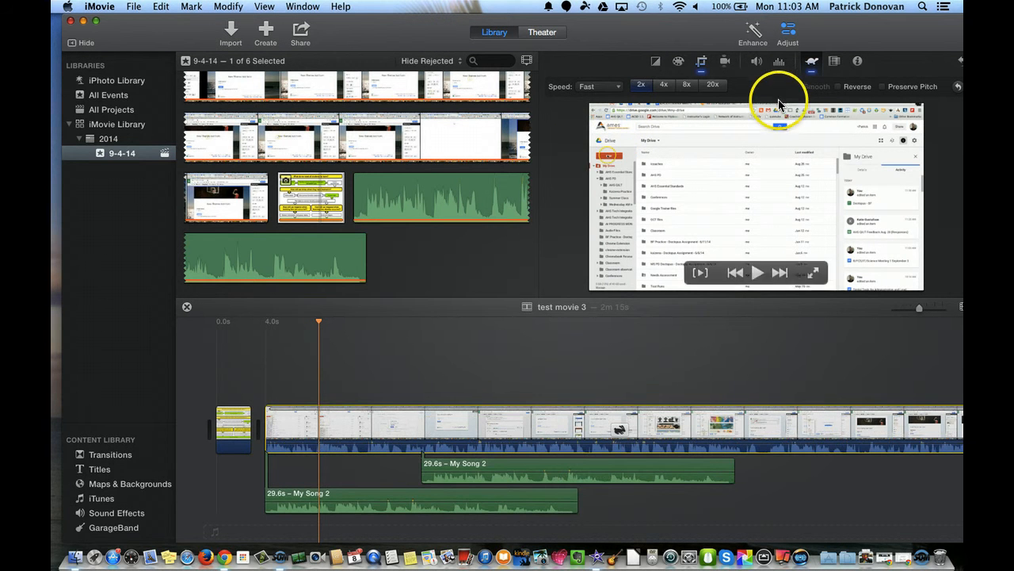
{"action": "left_click", "coordinate": [661, 85]}
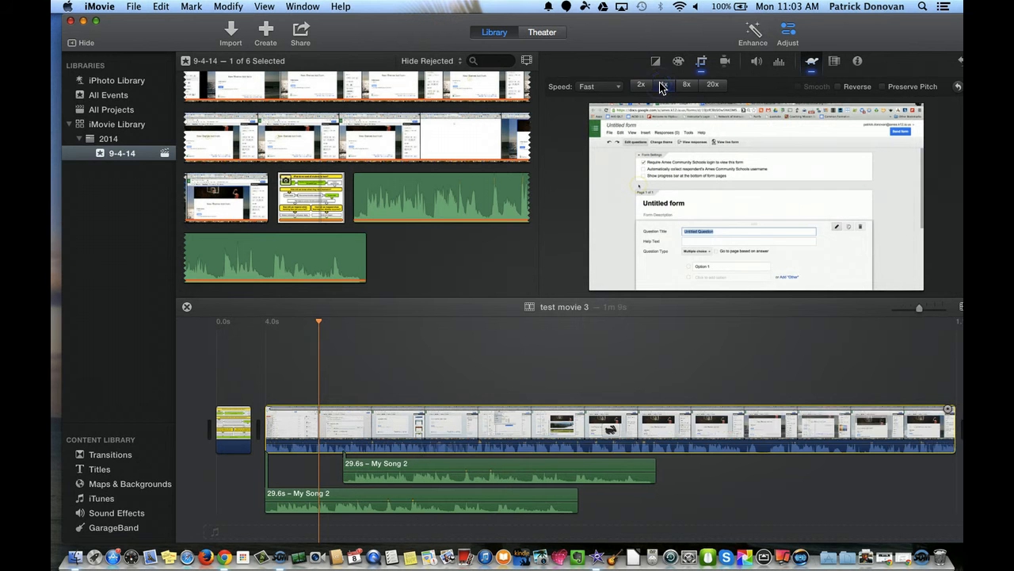
{"action": "left_click", "coordinate": [684, 86]}
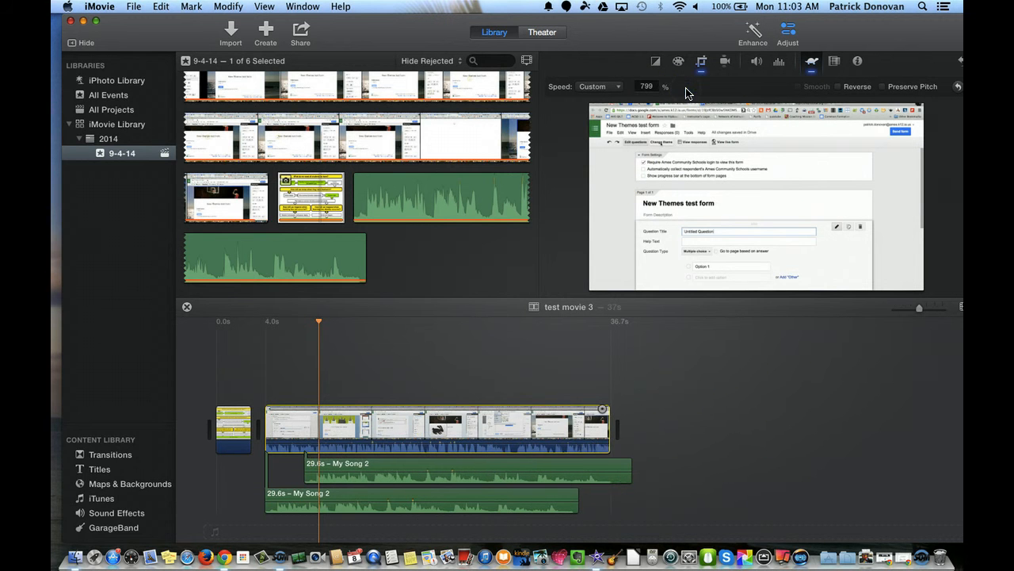
- Play part of the sped-up screen recording with the computer's volume adjusted
{"action": "key", "text": "XF86AudioLowerVolume"}
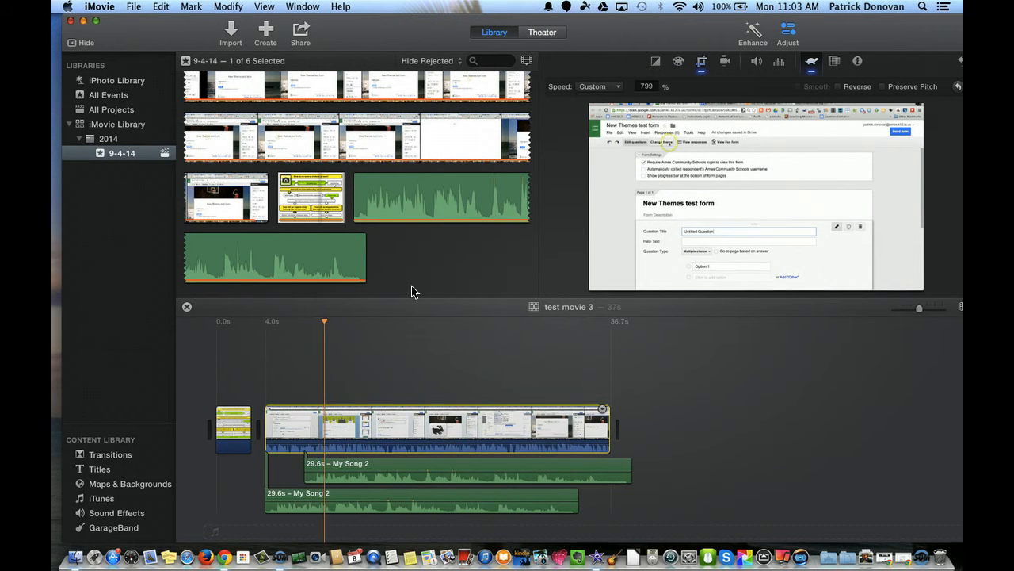
{"action": "key", "text": "space"}
{"action": "left_click", "coordinate": [249, 501]}
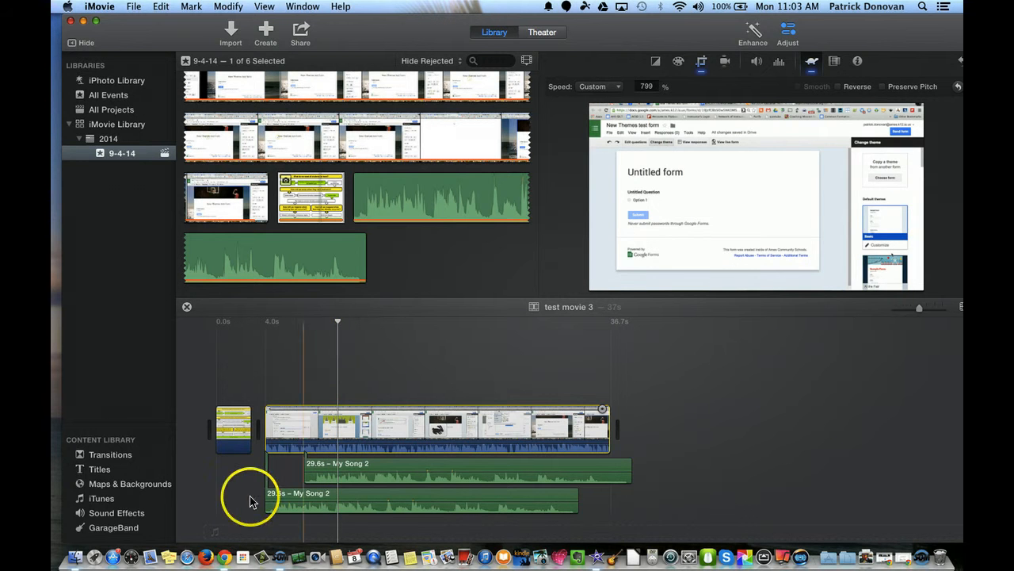
- Delete both My Song 2 audio clips from beneath the screen recording in the timeline
{"action": "left_click", "coordinate": [440, 467]}
{"action": "key", "text": "Delete"}
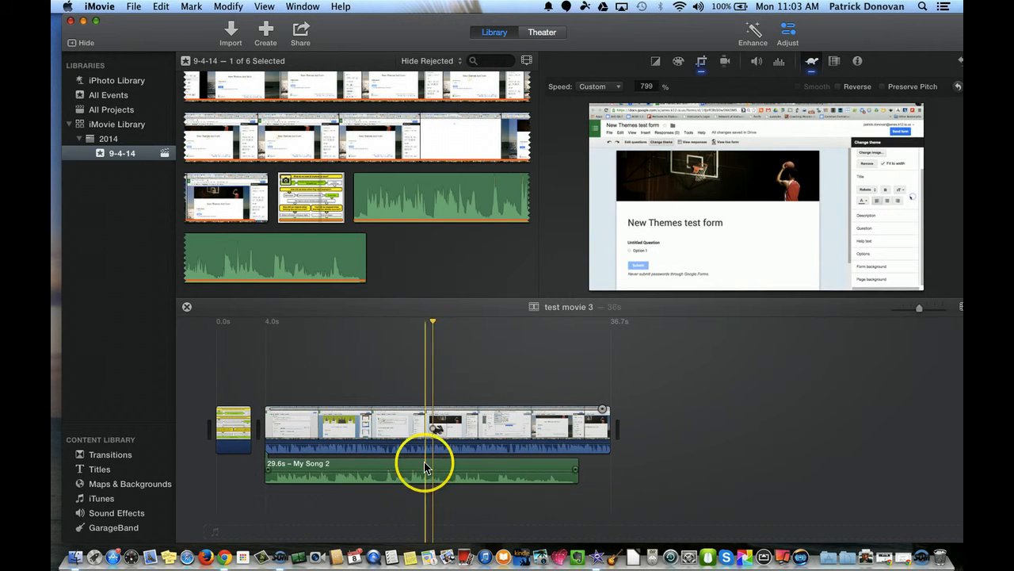
{"action": "left_click", "coordinate": [418, 469]}
{"action": "key", "text": "Delete"}
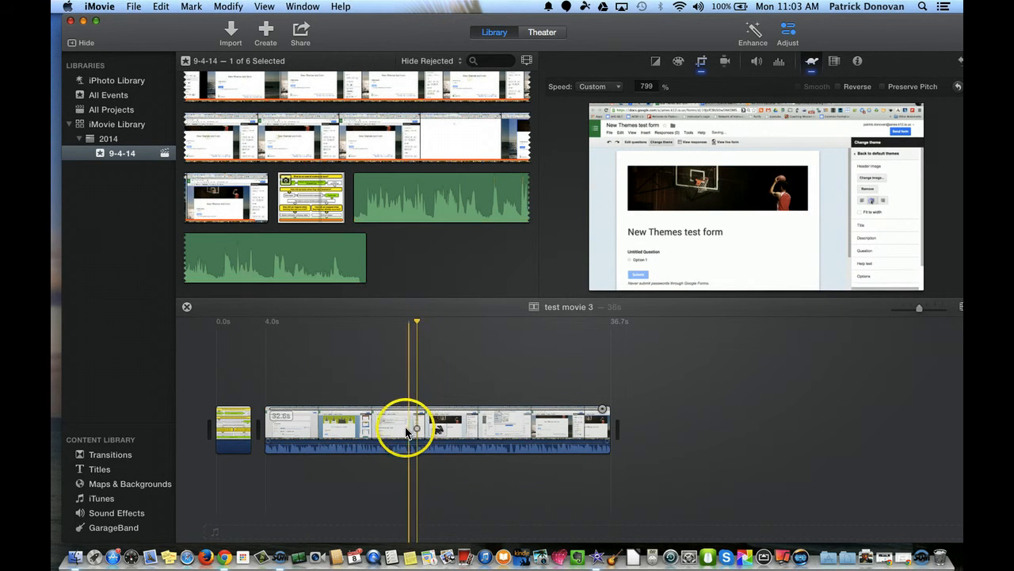
- Select the screen recording clip and play a short part from about a third of the way in
{"action": "left_click", "coordinate": [378, 428]}
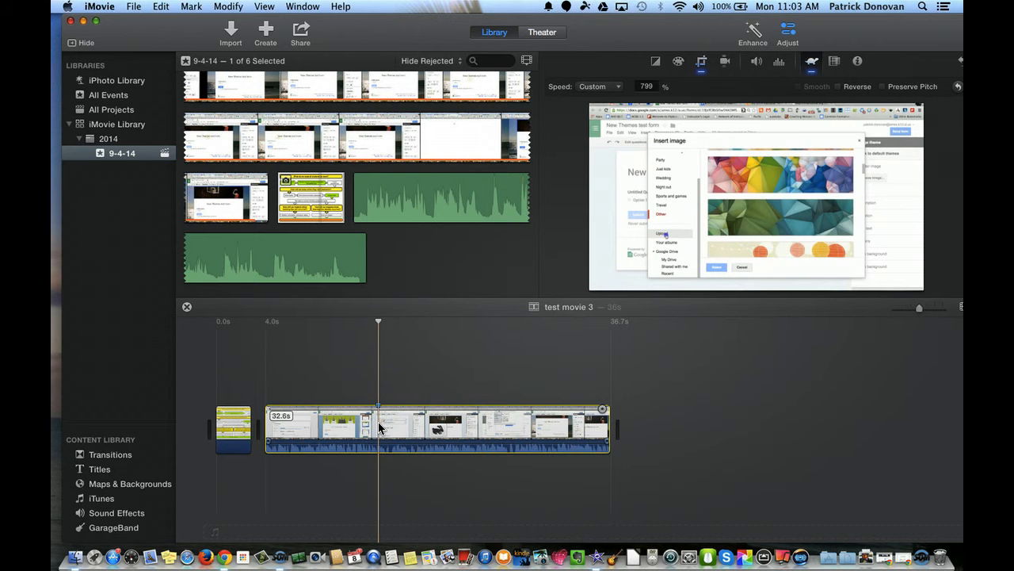
{"action": "key", "text": "space"}
{"action": "key", "text": "space"}
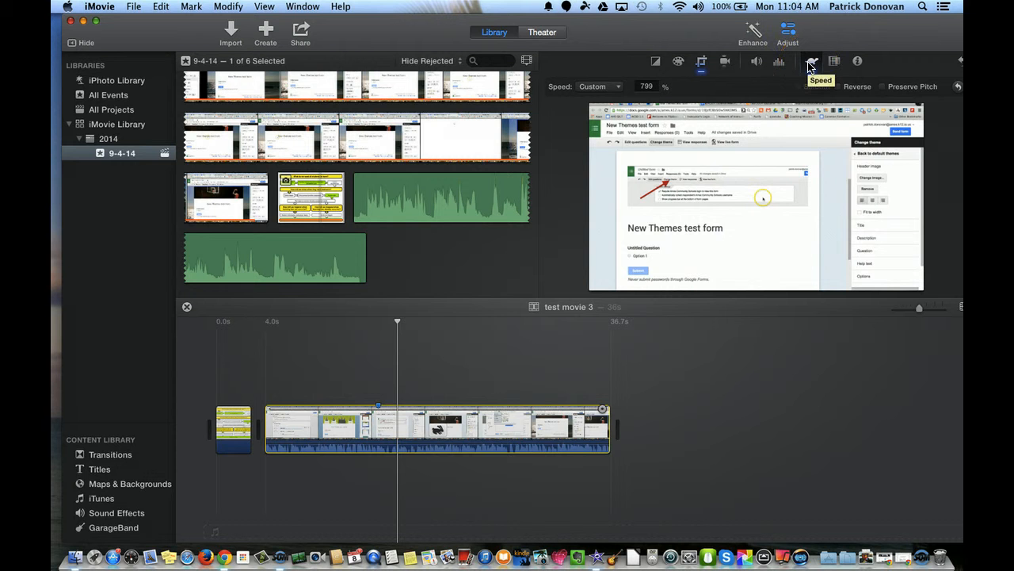
- Look through the video effects and audio effects available for the screen recording without applying any
{"action": "left_click", "coordinate": [836, 61]}
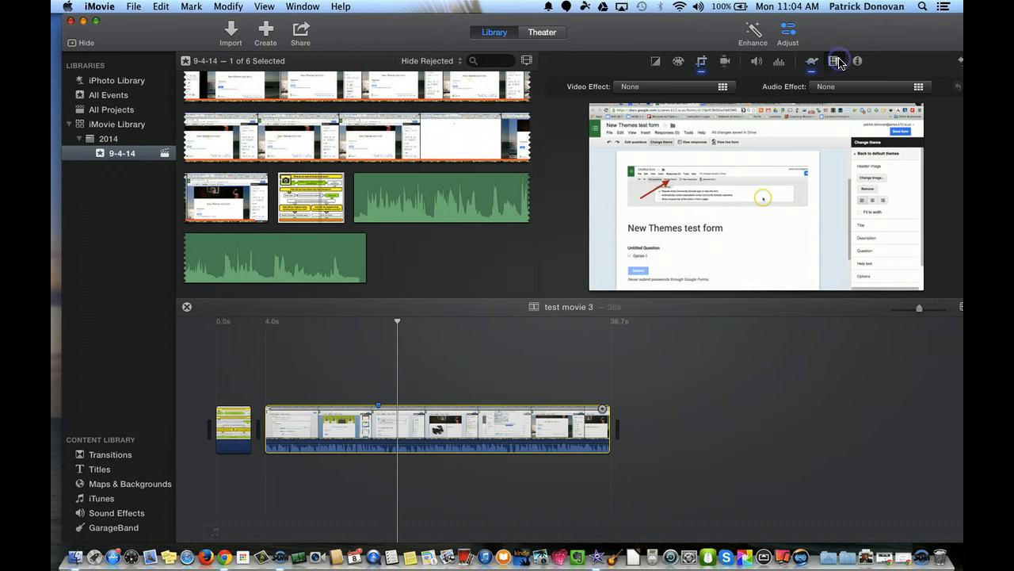
{"action": "left_click", "coordinate": [629, 86]}
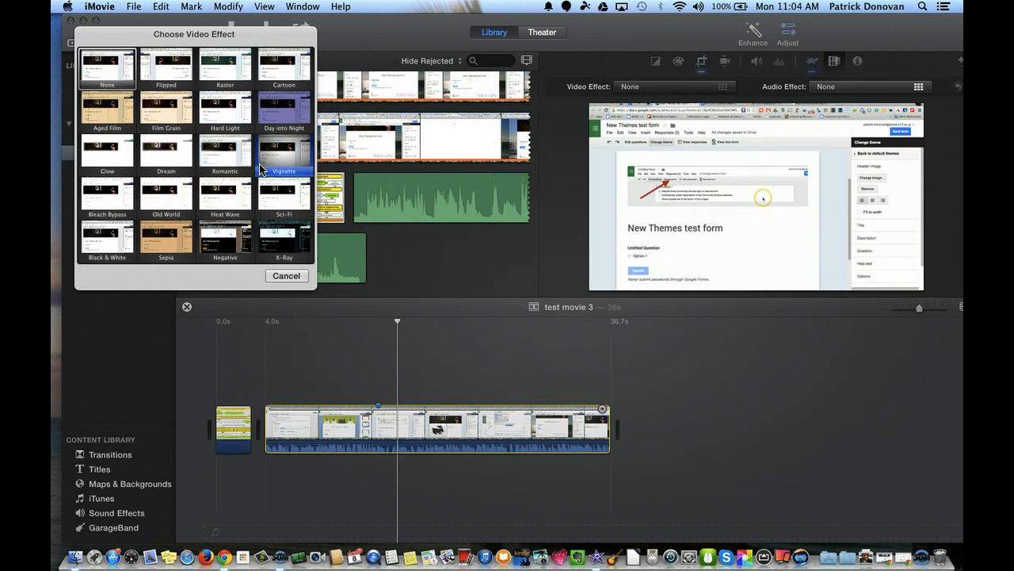
{"action": "left_click", "coordinate": [298, 276]}
{"action": "left_click", "coordinate": [869, 86]}
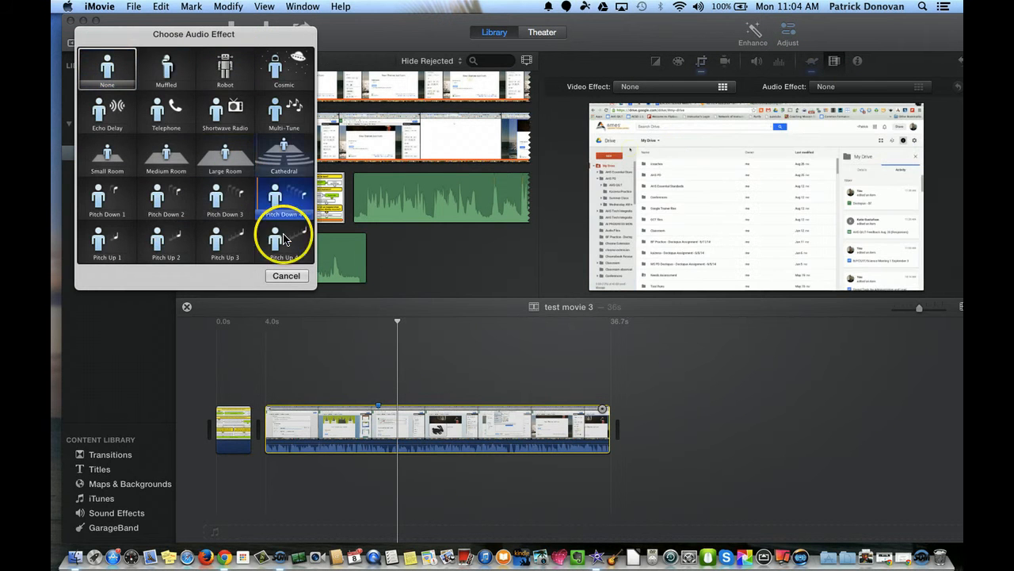
{"action": "left_click", "coordinate": [286, 276]}
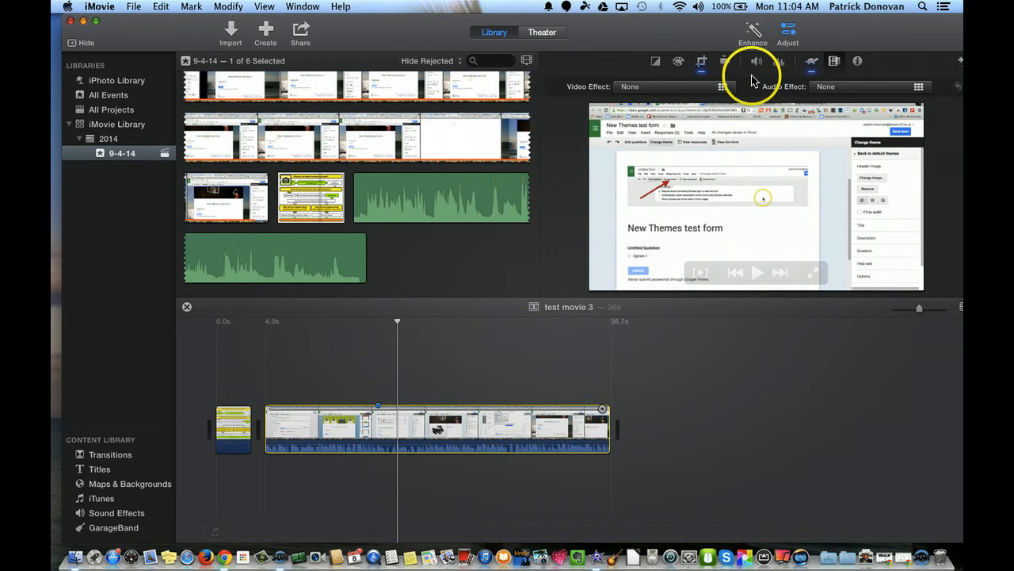
- Turn on background noise reduction at 50% for the screen recording and show its volume settings
{"action": "left_click", "coordinate": [779, 63]}
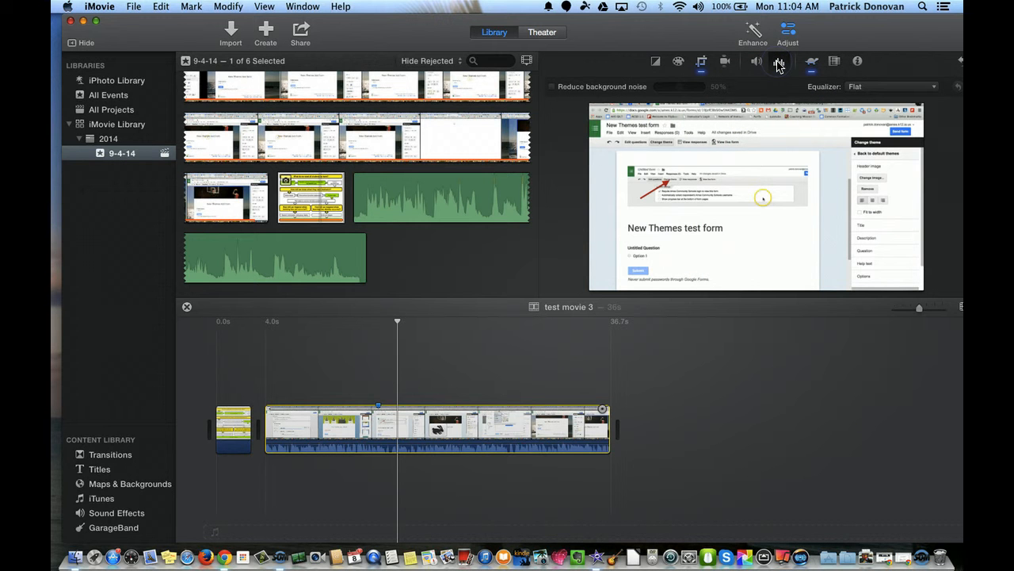
{"action": "left_click", "coordinate": [553, 87]}
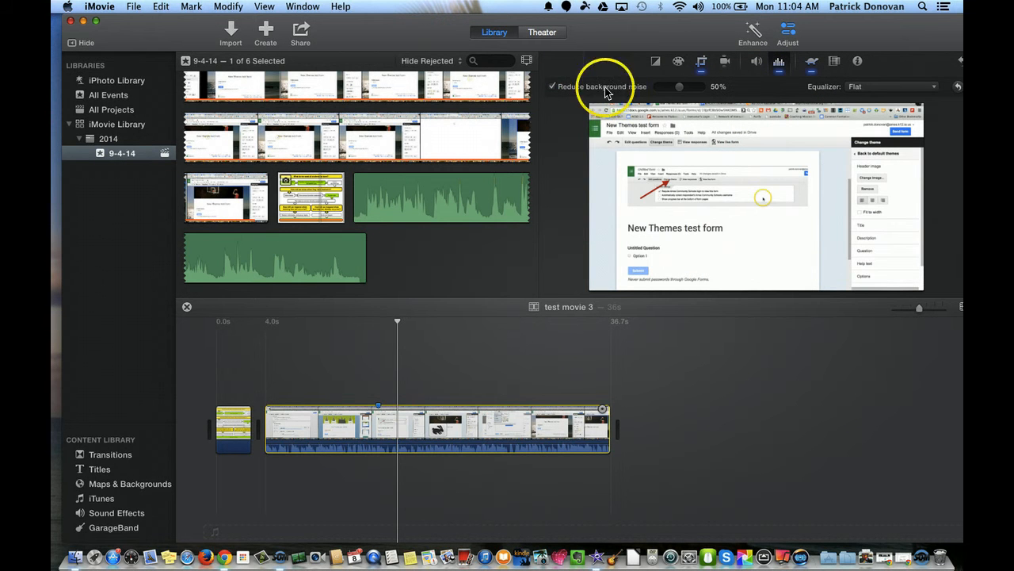
{"action": "left_click", "coordinate": [757, 63]}
{"action": "left_click", "coordinate": [674, 87]}
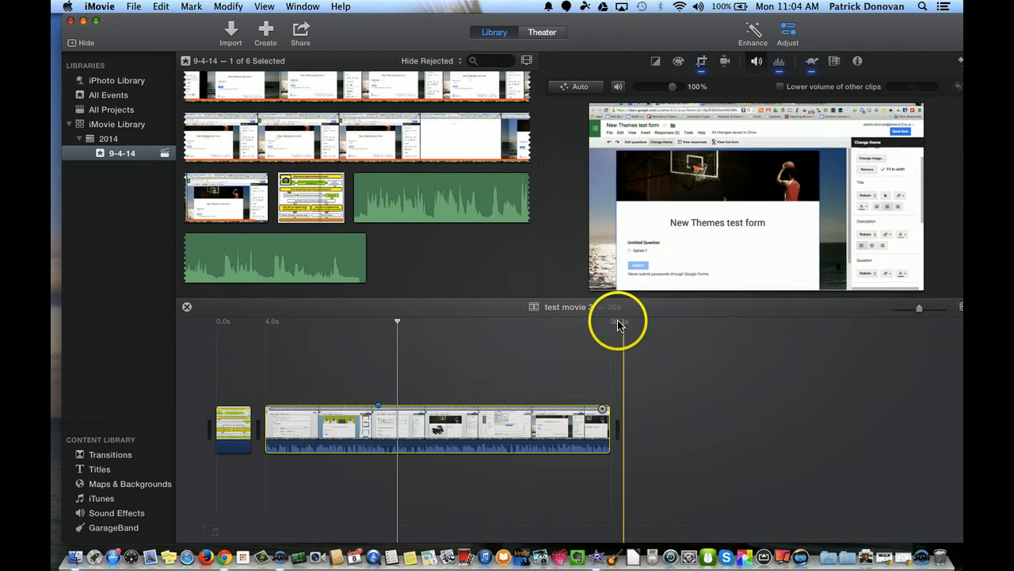
- Turn on Stabilize Shaky Video for the screen recording and view its color correction and color balance options
{"action": "left_click", "coordinate": [726, 62]}
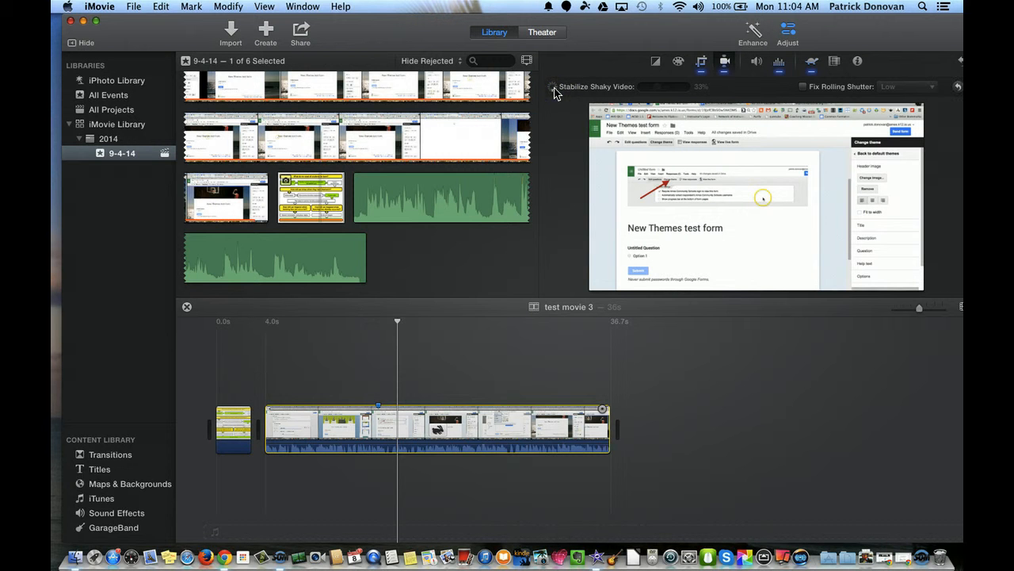
{"action": "left_click", "coordinate": [554, 87]}
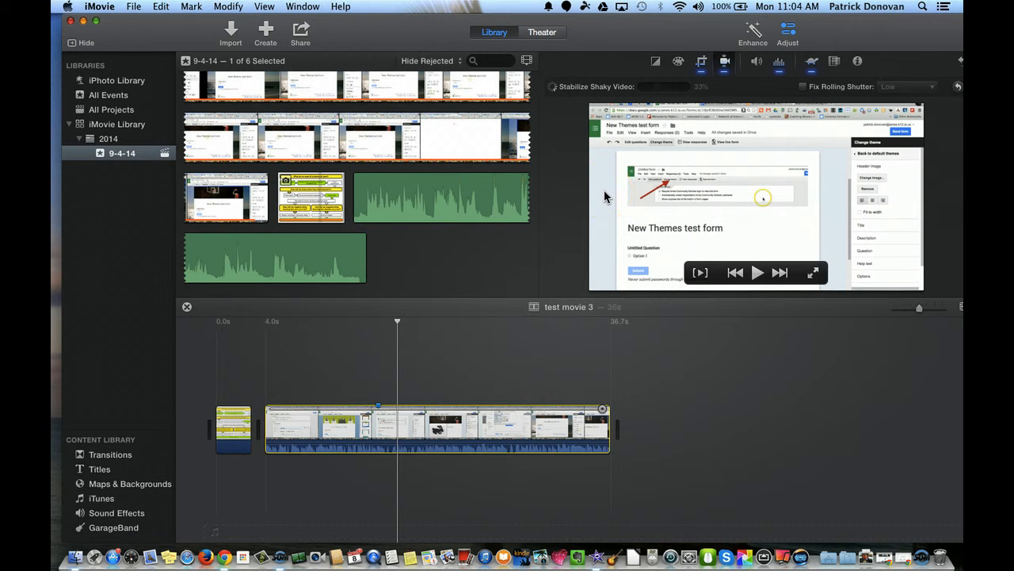
{"action": "left_click", "coordinate": [679, 61]}
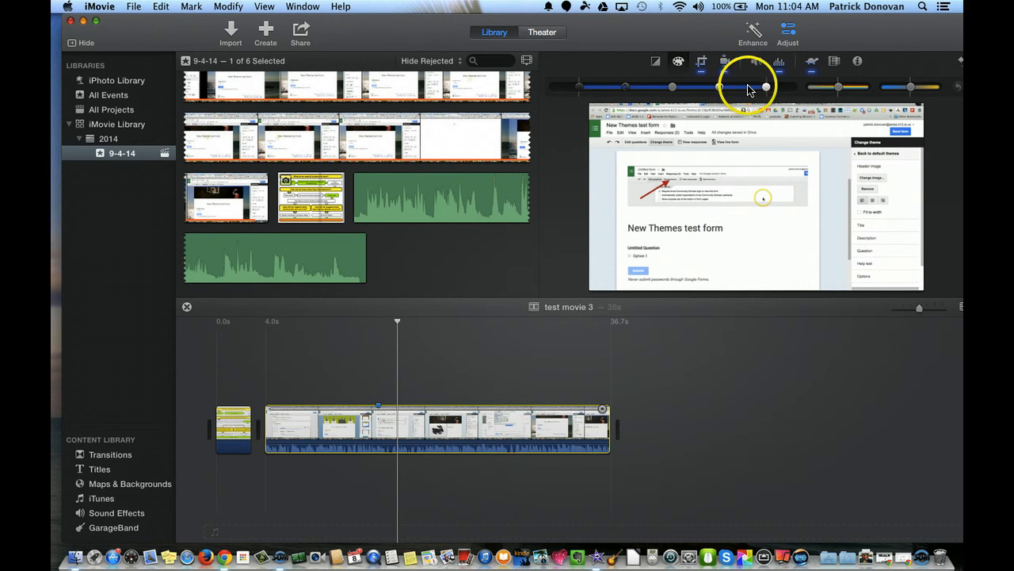
{"action": "left_click", "coordinate": [651, 62]}
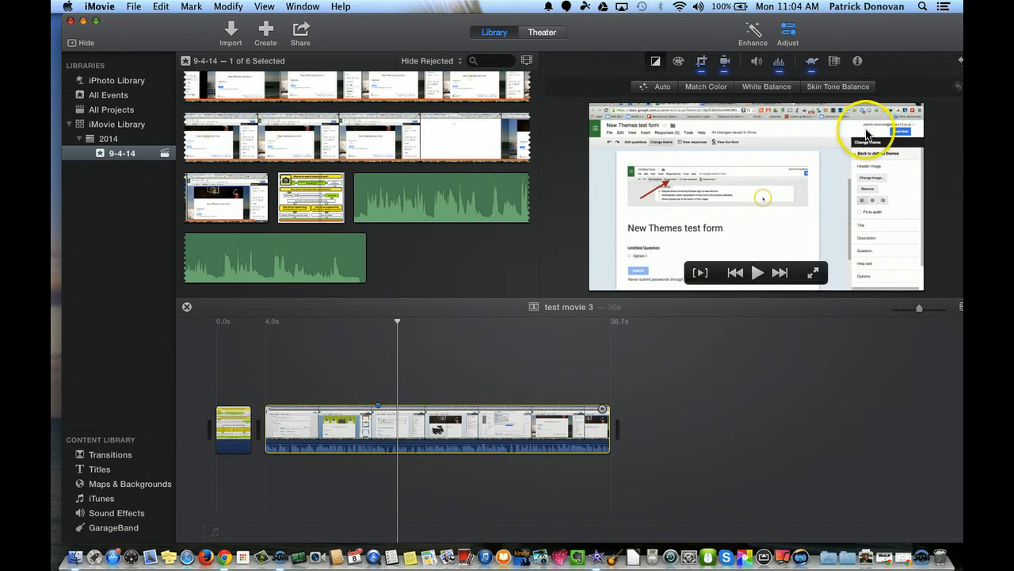
- Apply automatic enhancement to the screen recording, switching it off and on again to compare
{"action": "left_click", "coordinate": [755, 36]}
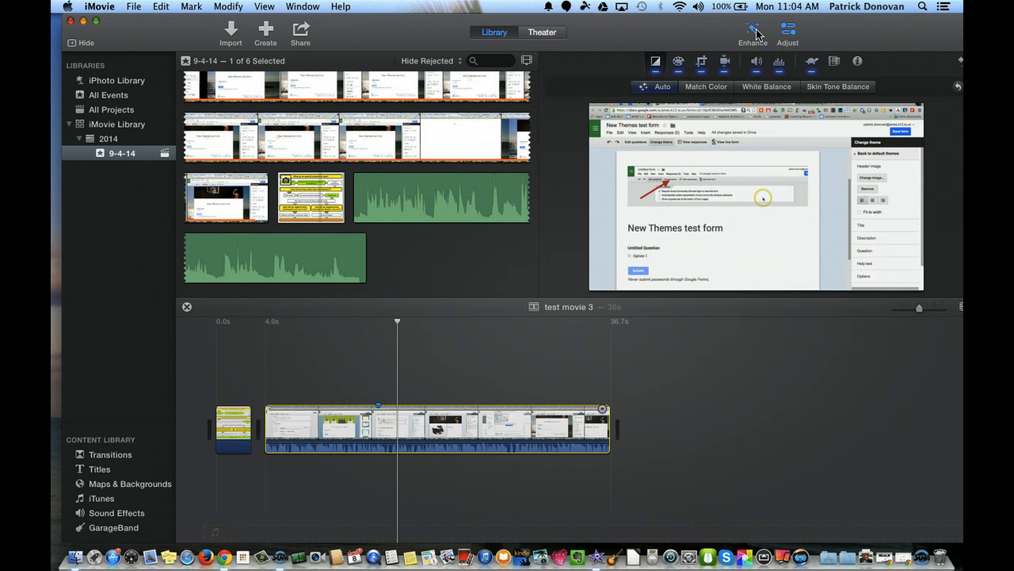
{"action": "left_click", "coordinate": [788, 33]}
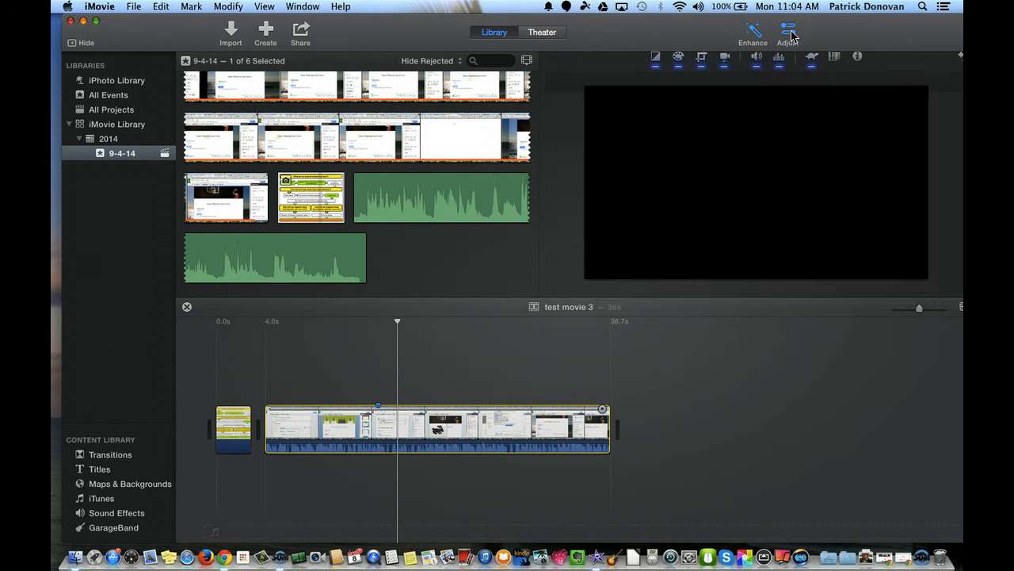
{"action": "left_click", "coordinate": [754, 33]}
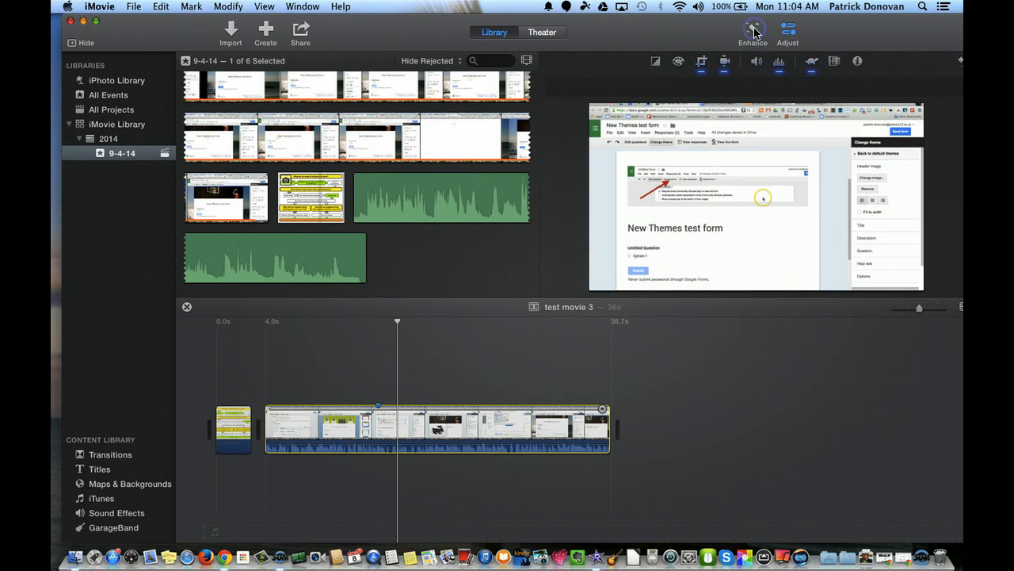
{"action": "left_click", "coordinate": [754, 33]}
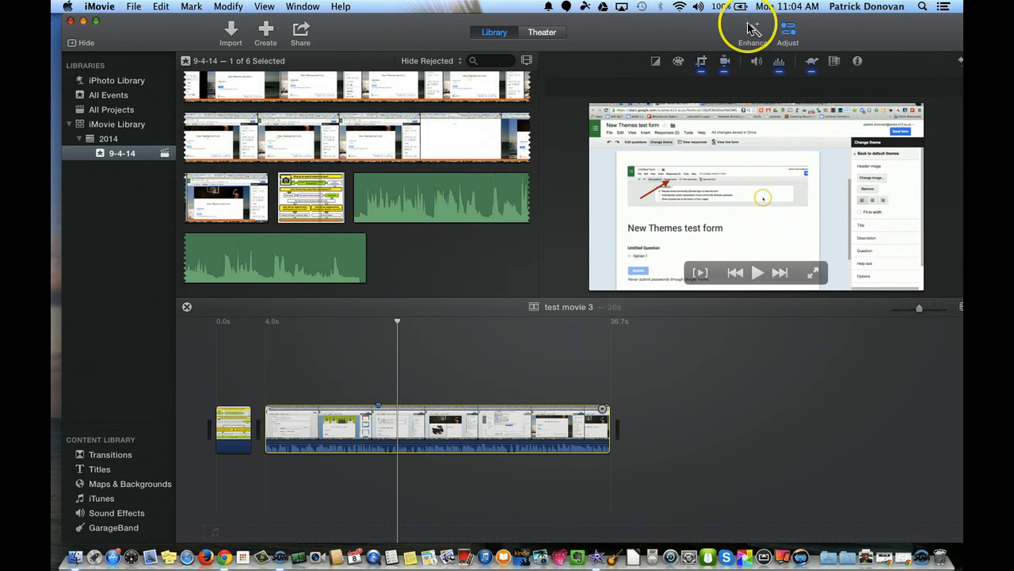
{"action": "left_click", "coordinate": [362, 412]}
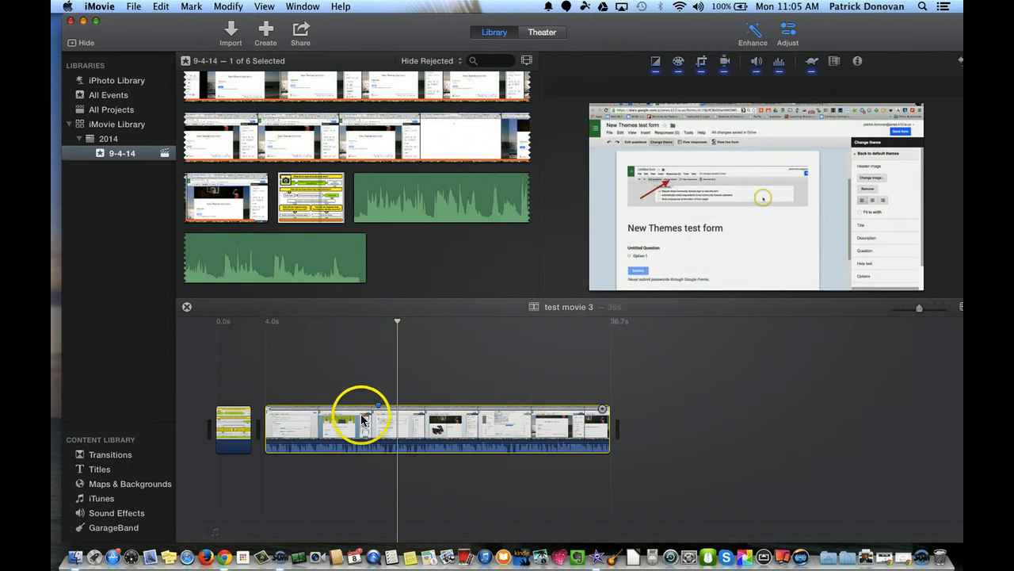
{"action": "left_click", "coordinate": [405, 380]}
- Look at the sharing destinations offered for the movie
{"action": "left_click", "coordinate": [309, 32]}
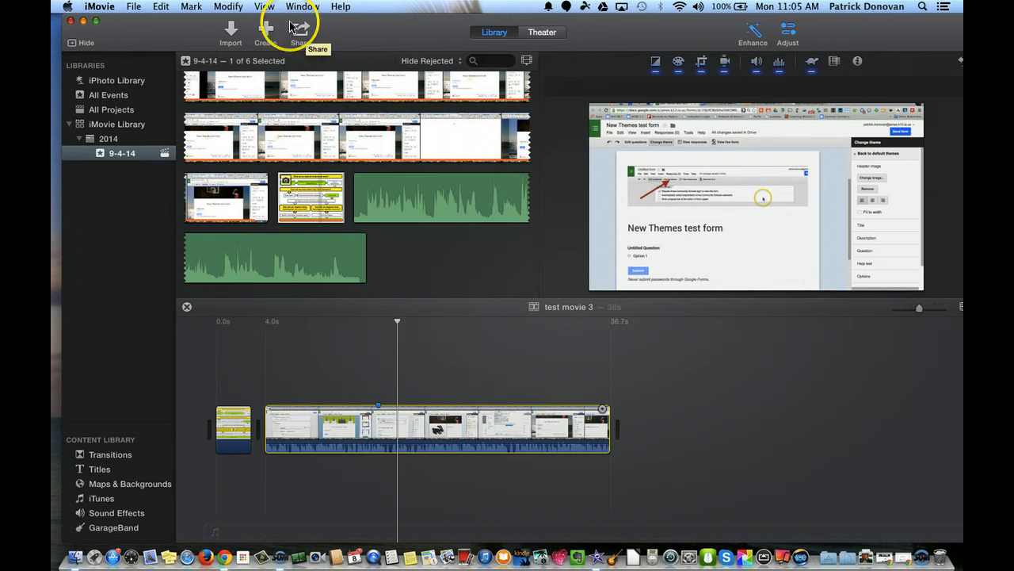
{"action": "left_click", "coordinate": [238, 7]}
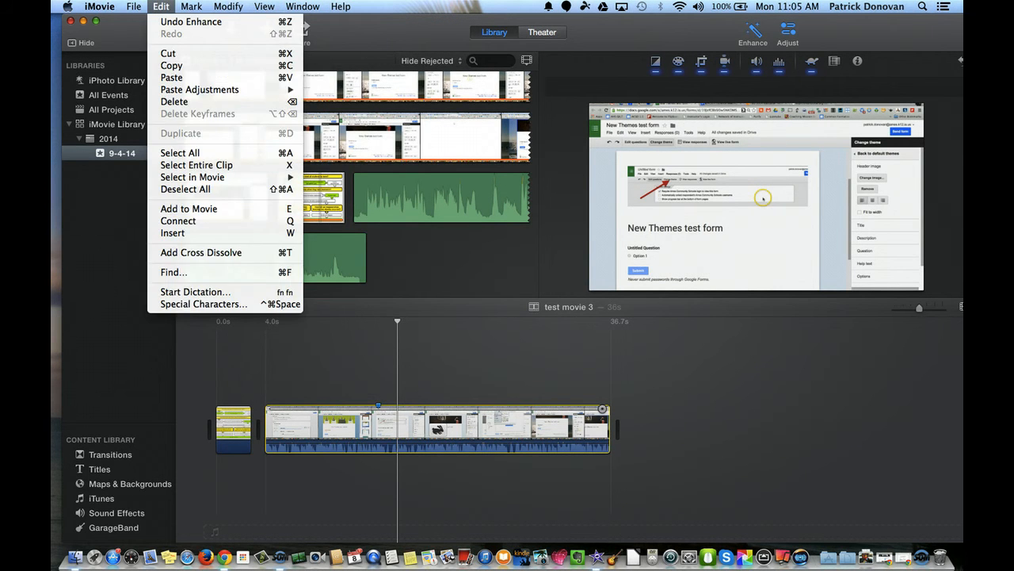
{"action": "mouse_move", "coordinate": [130, 5]}
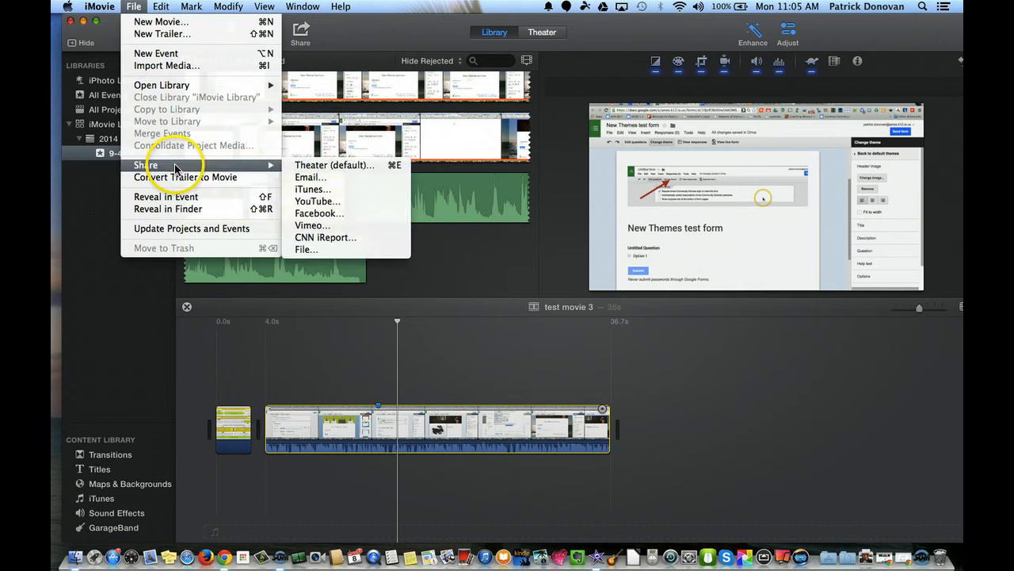
{"action": "left_click", "coordinate": [382, 33]}
- Prepare to share test movie 3 as a file at HD 720P (1280 x 720), after looking at the other sizes
{"action": "left_click", "coordinate": [301, 30]}
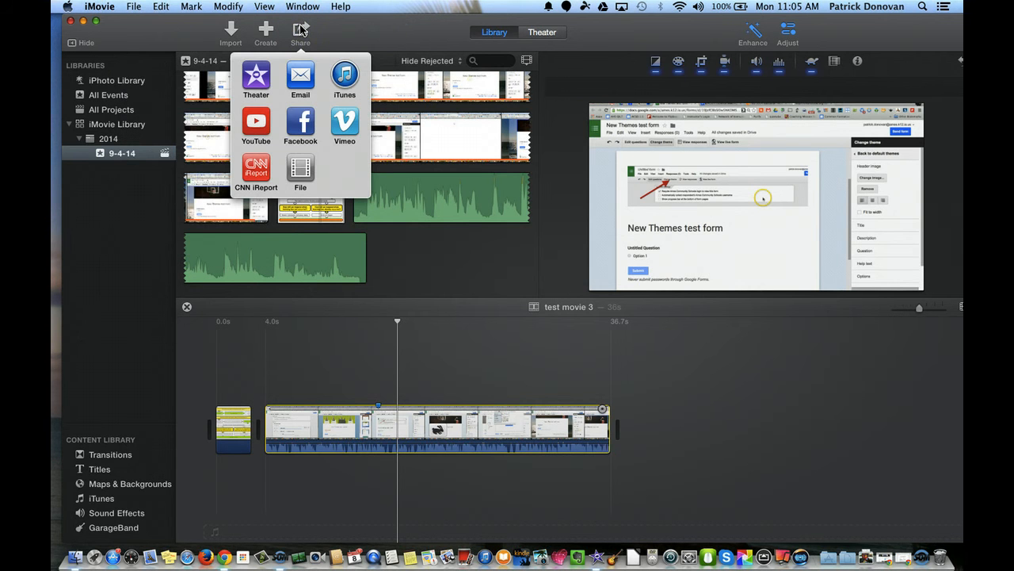
{"action": "left_click", "coordinate": [301, 172]}
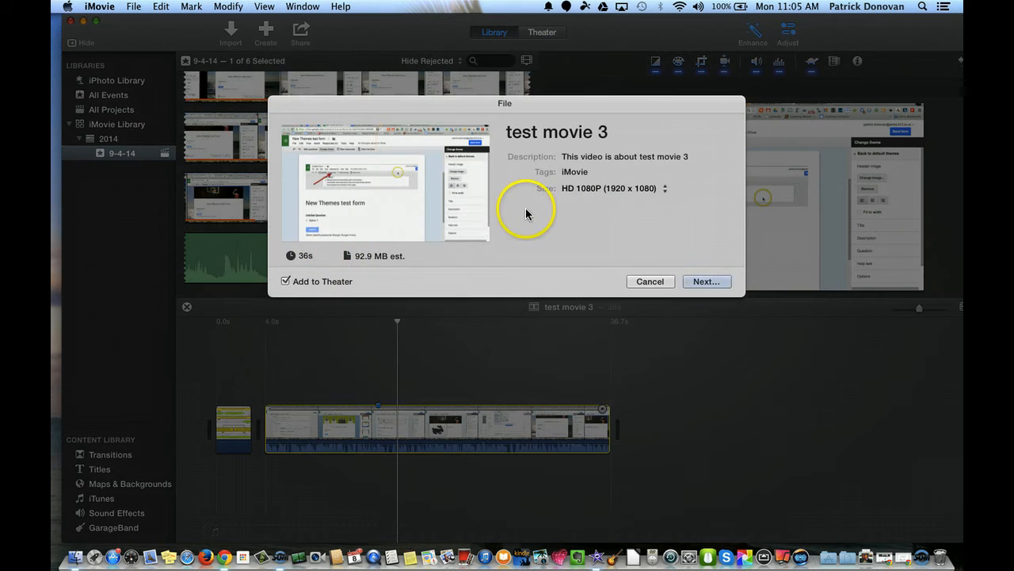
{"action": "left_click", "coordinate": [597, 190]}
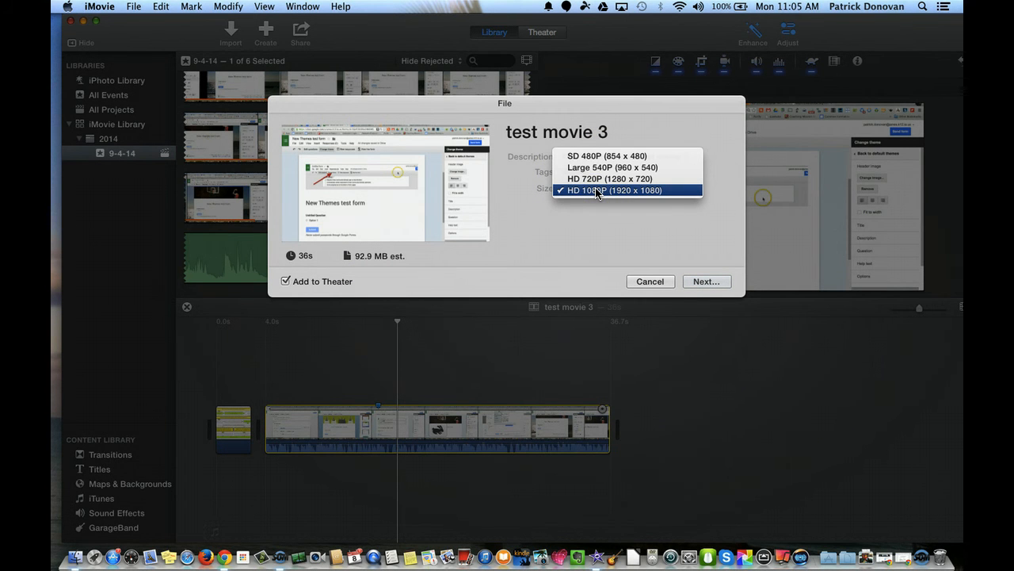
{"action": "left_click", "coordinate": [598, 191]}
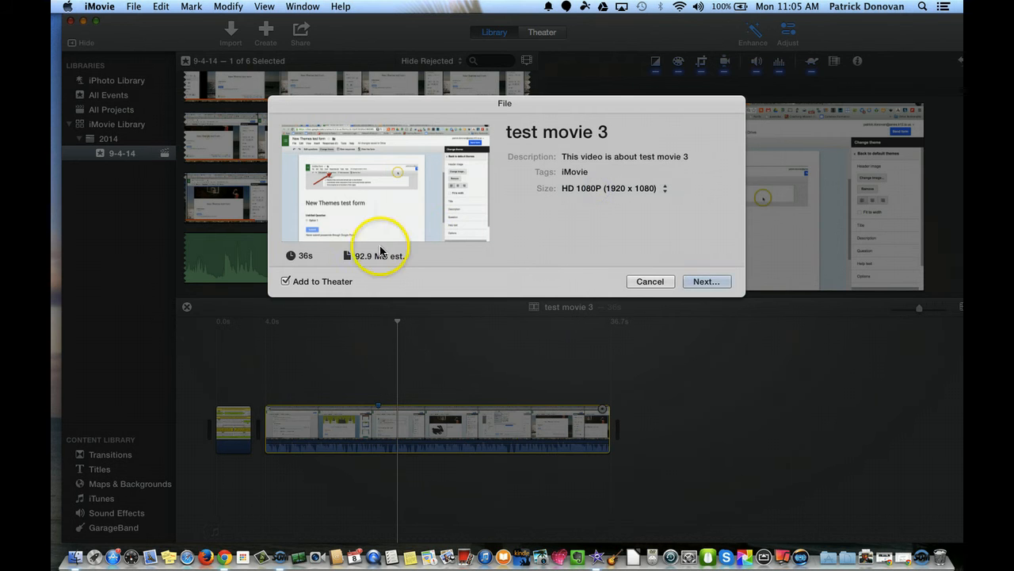
{"action": "left_click", "coordinate": [602, 188]}
{"action": "left_click", "coordinate": [604, 179]}
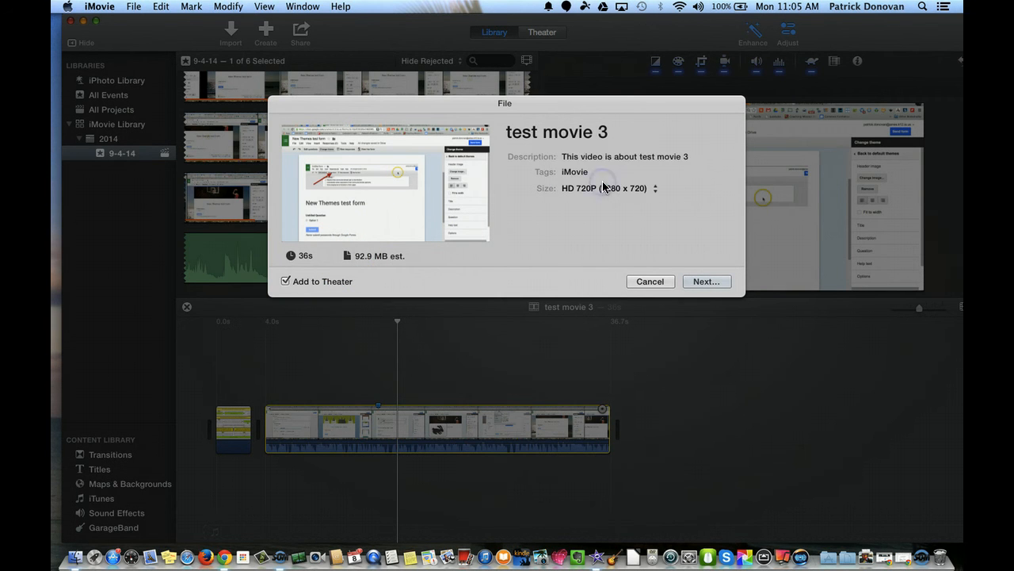
- Continue to the save location for the exported movie file and cancel the export
{"action": "left_click", "coordinate": [364, 257]}
{"action": "left_click", "coordinate": [701, 282]}
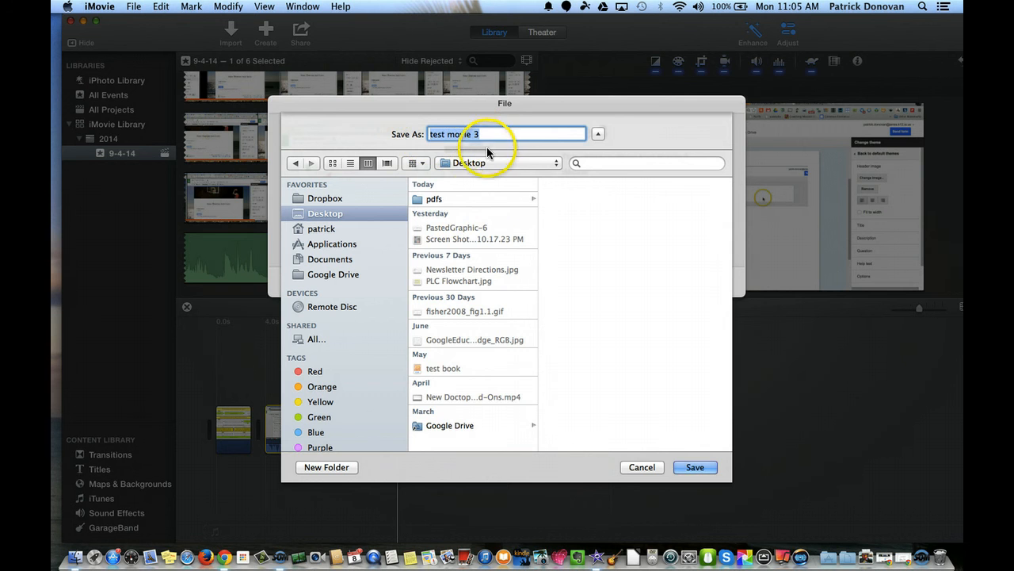
{"action": "left_click", "coordinate": [638, 467]}
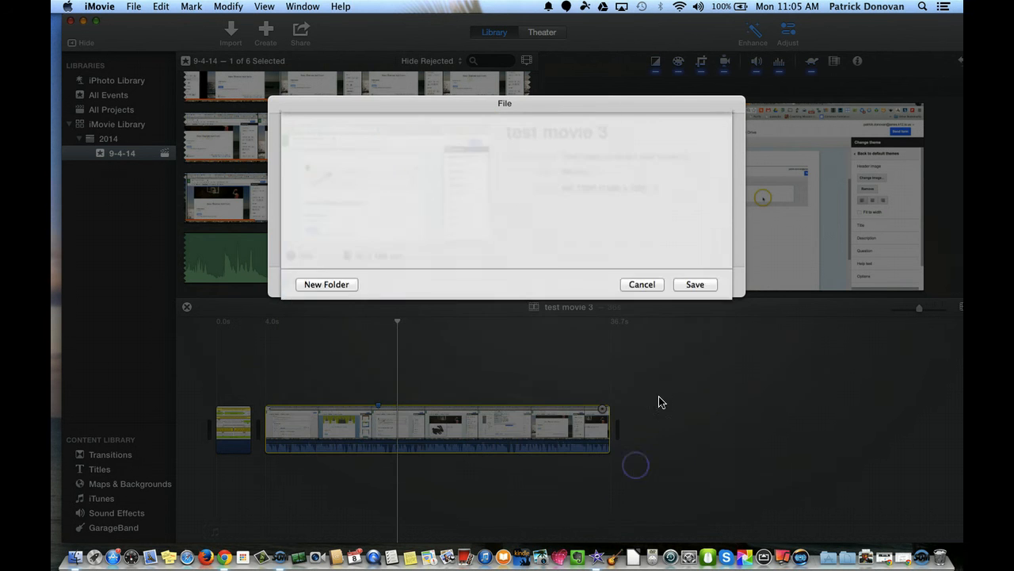
{"action": "left_click", "coordinate": [642, 282]}
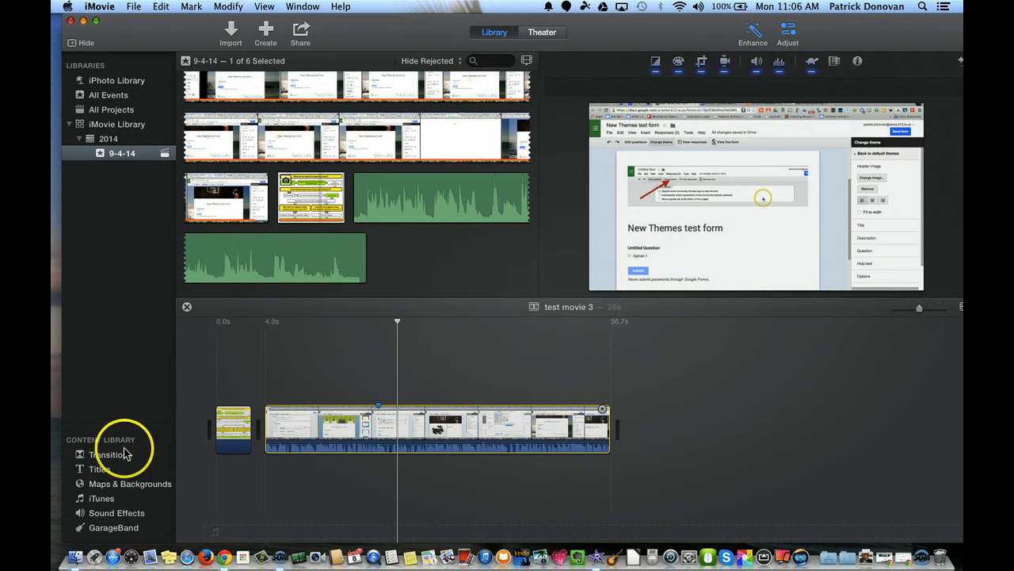
{"action": "mouse_move", "coordinate": [648, 133]}
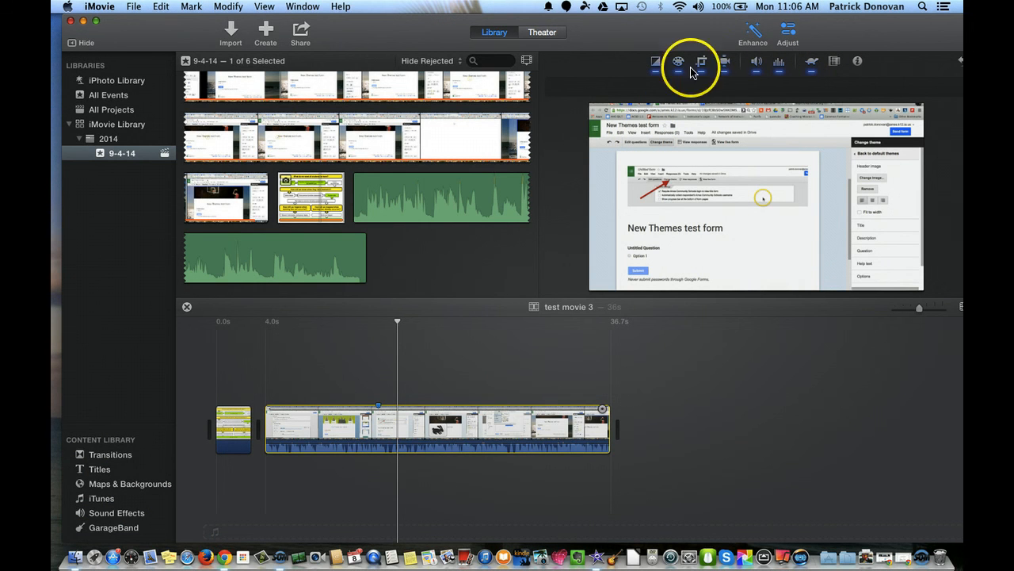
{"action": "left_click", "coordinate": [226, 7]}
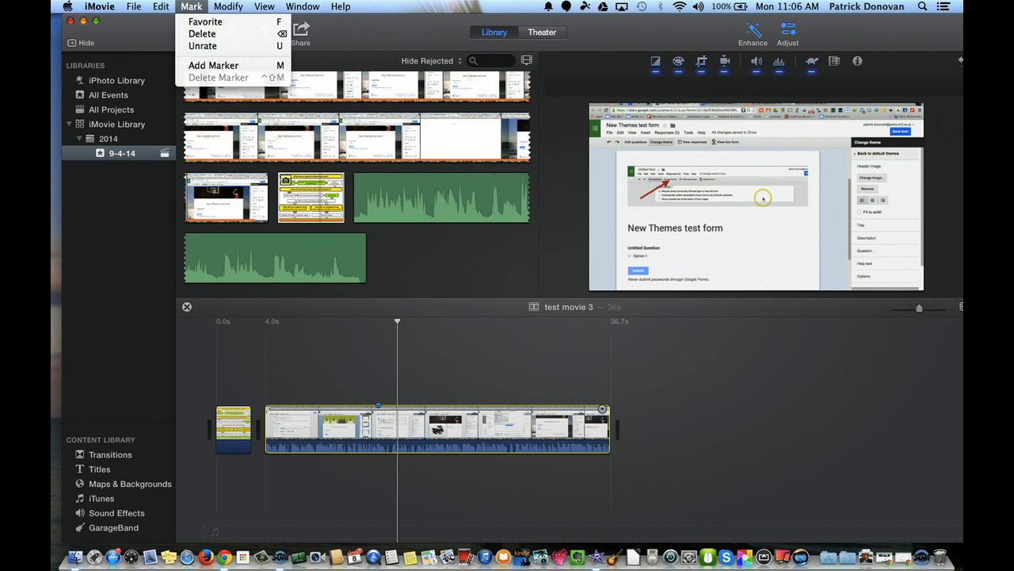
{"action": "left_click", "coordinate": [161, 7]}
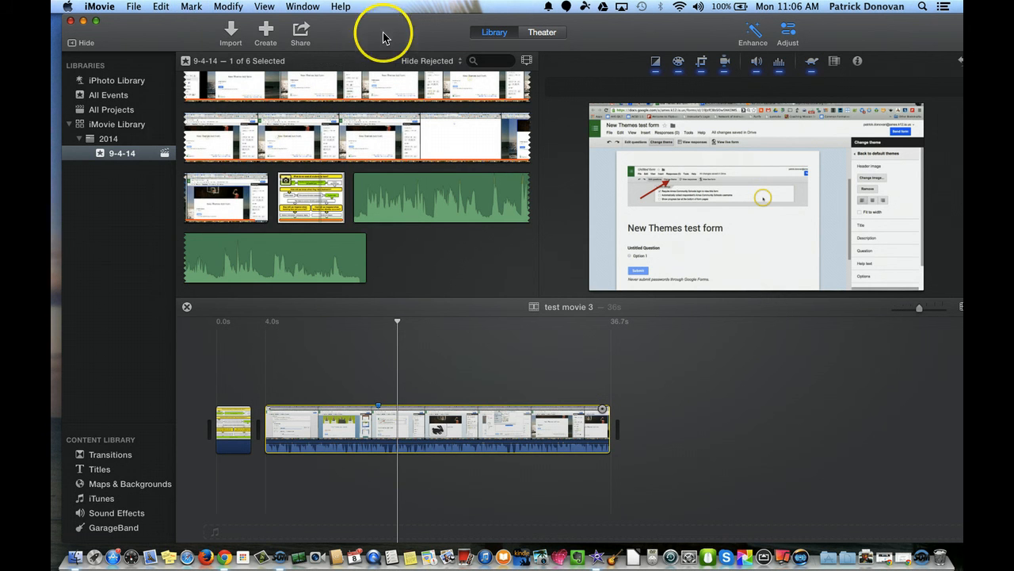